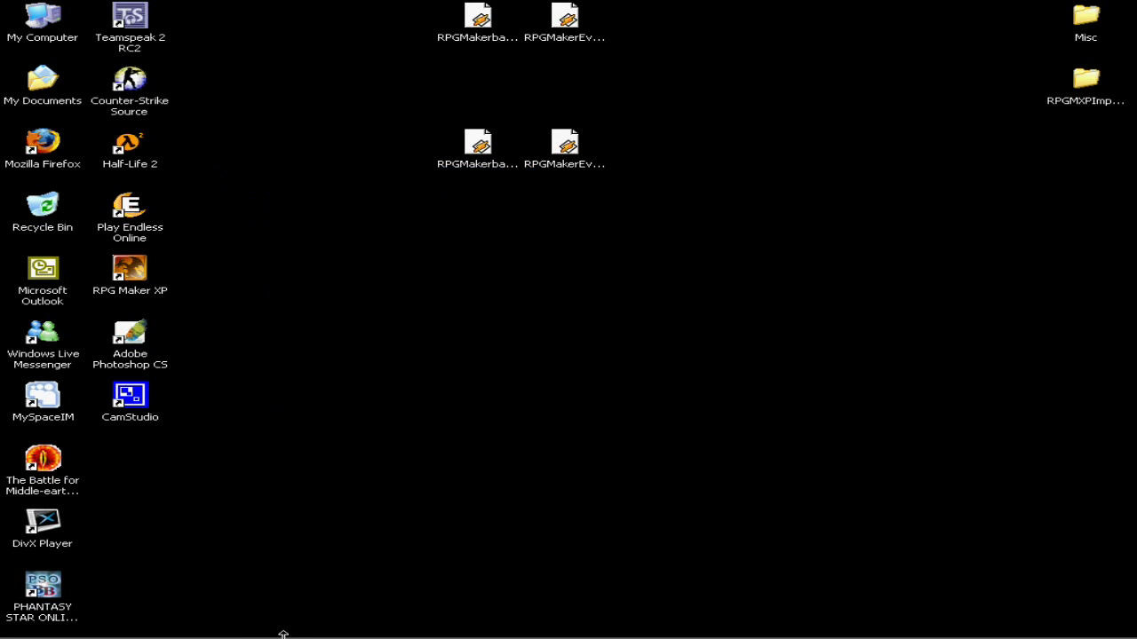
- Activate the Gametest RPG Maker XP window from the taskbar, showing desert map MAP001
{"action": "mouse_move", "coordinate": [283, 634]}
{"action": "left_click", "coordinate": [337, 627]}
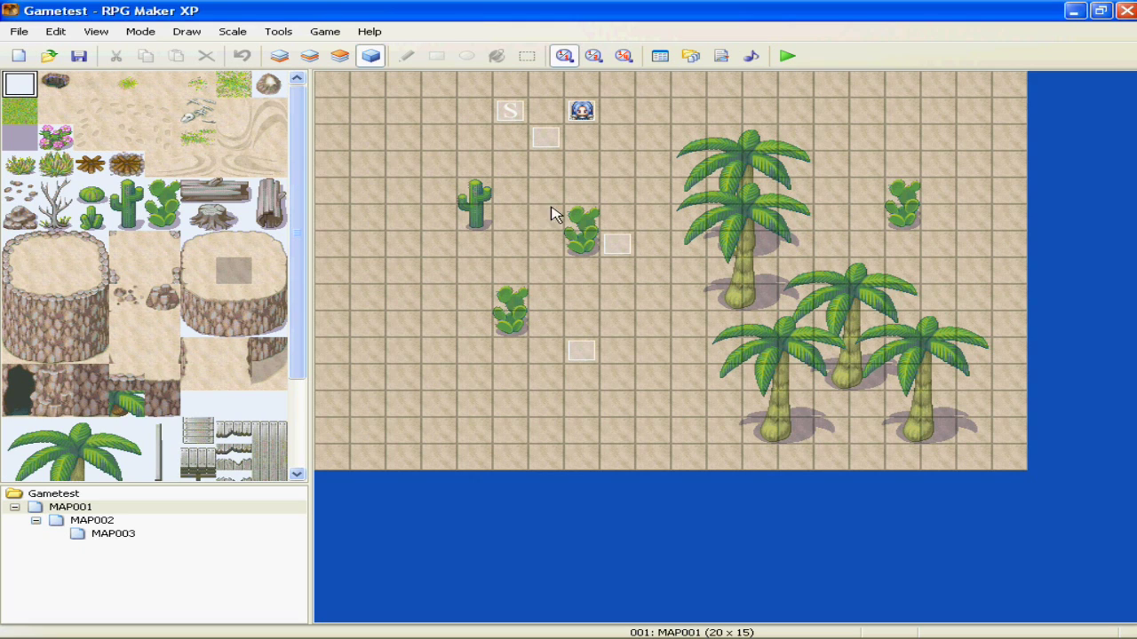
- Preview event commands on a trial event, discard it, then start new event EV005 at tile 009,001
{"action": "right_click", "coordinate": [658, 120]}
{"action": "left_click", "coordinate": [681, 129]}
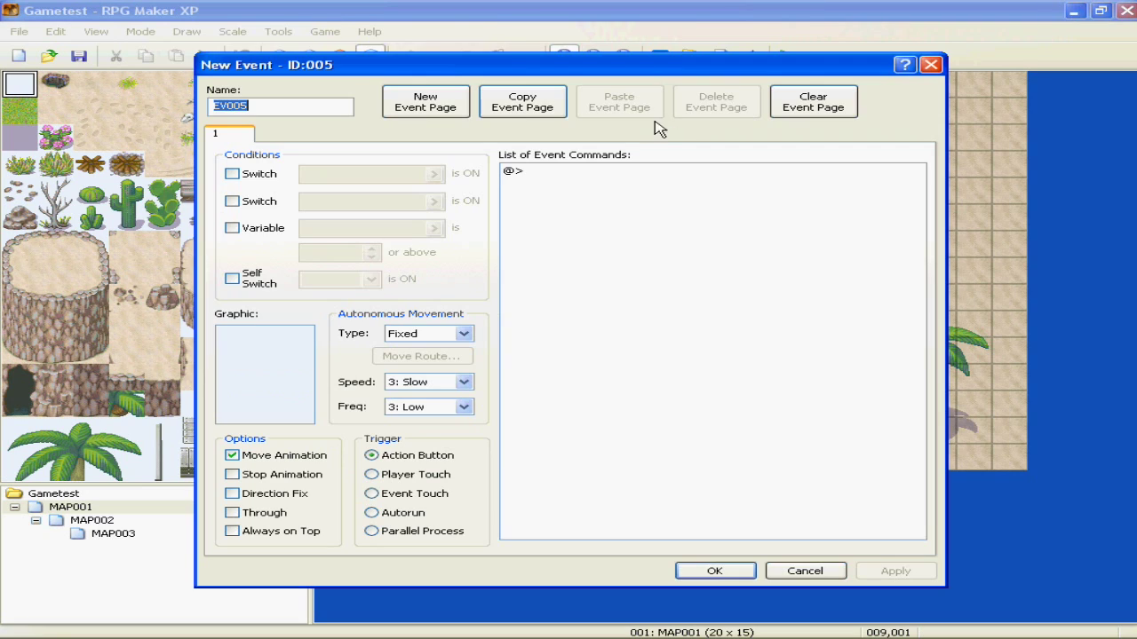
{"action": "double_click", "coordinate": [540, 171]}
{"action": "left_click", "coordinate": [588, 198]}
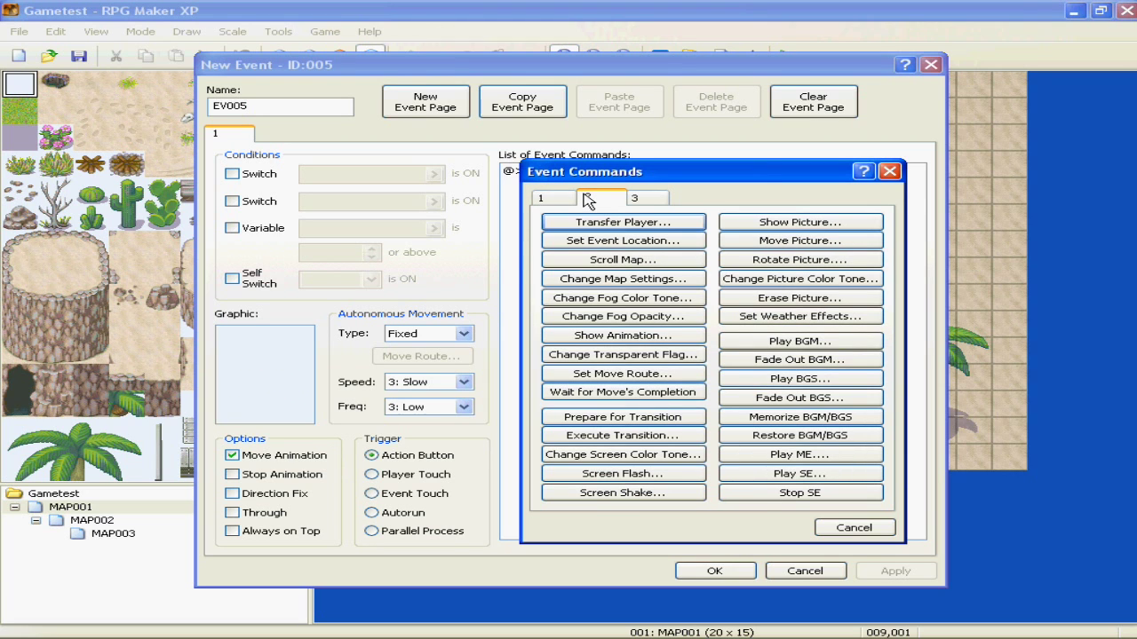
{"action": "left_click", "coordinate": [830, 531]}
{"action": "left_click", "coordinate": [824, 570]}
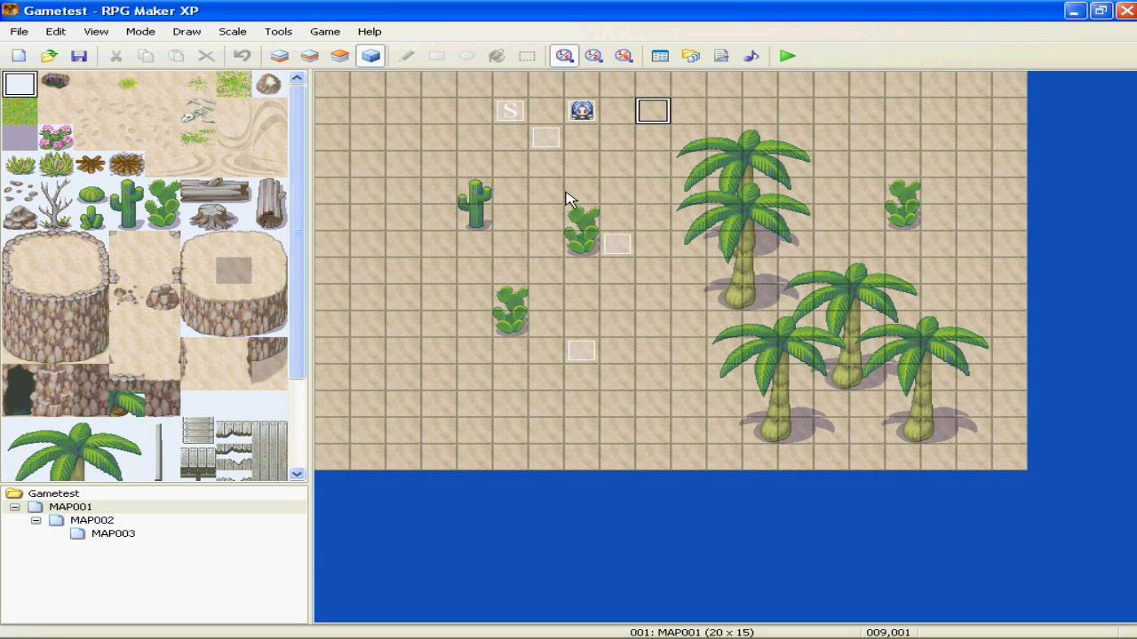
{"action": "right_click", "coordinate": [651, 124]}
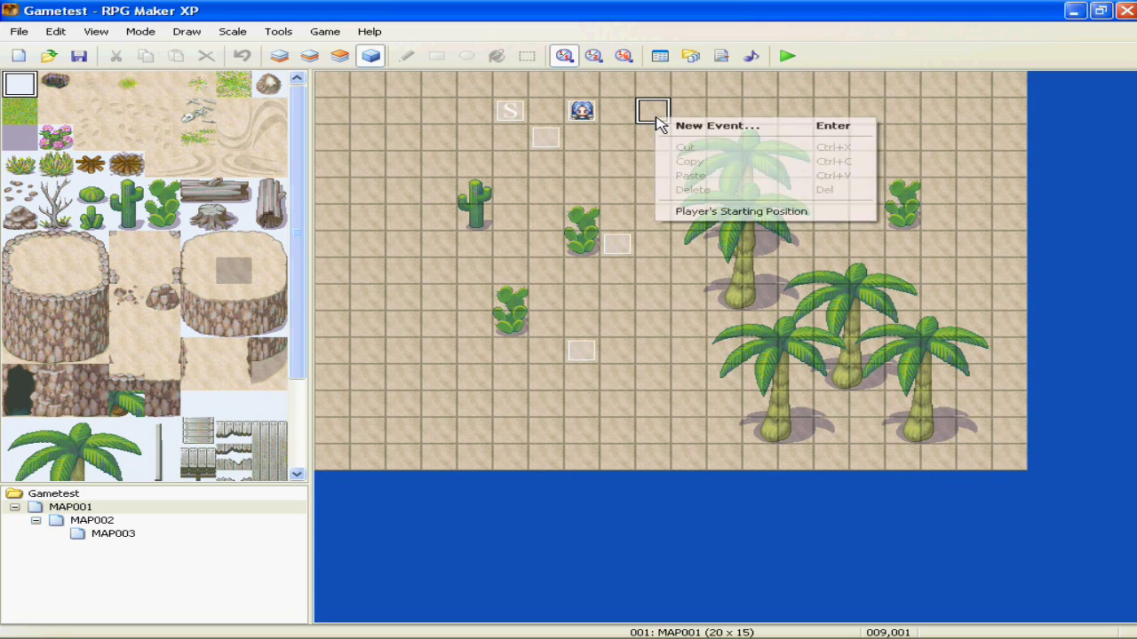
{"action": "left_click", "coordinate": [704, 127]}
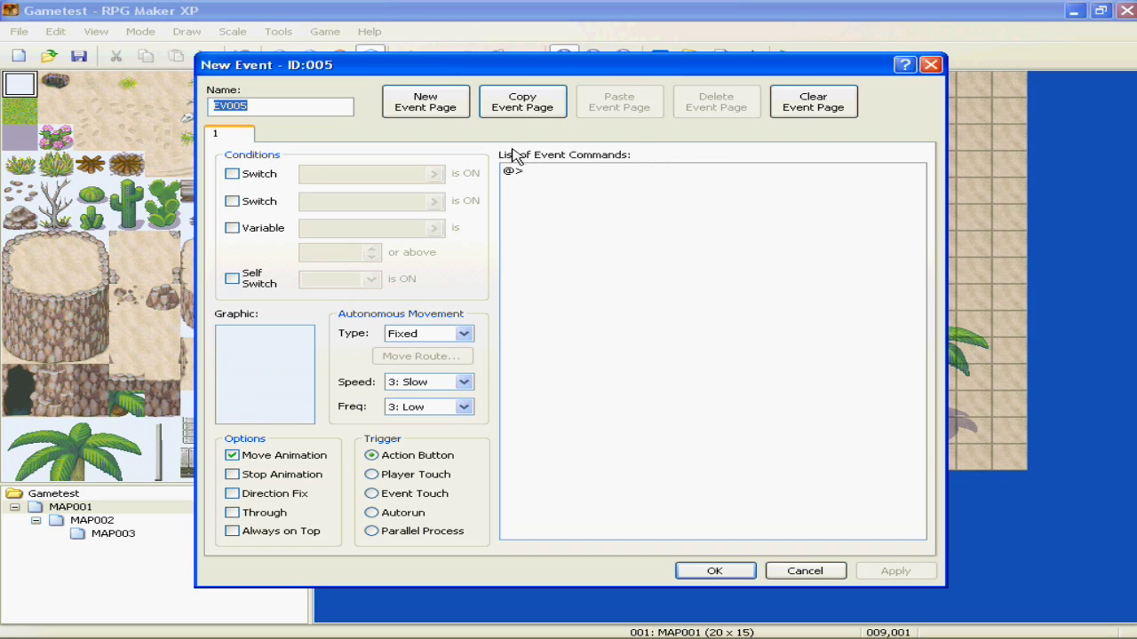
- Cancel EV005 and look up Transfer Player in the reference event's command list, changing nothing
{"action": "left_click", "coordinate": [823, 573]}
{"action": "double_click", "coordinate": [582, 110]}
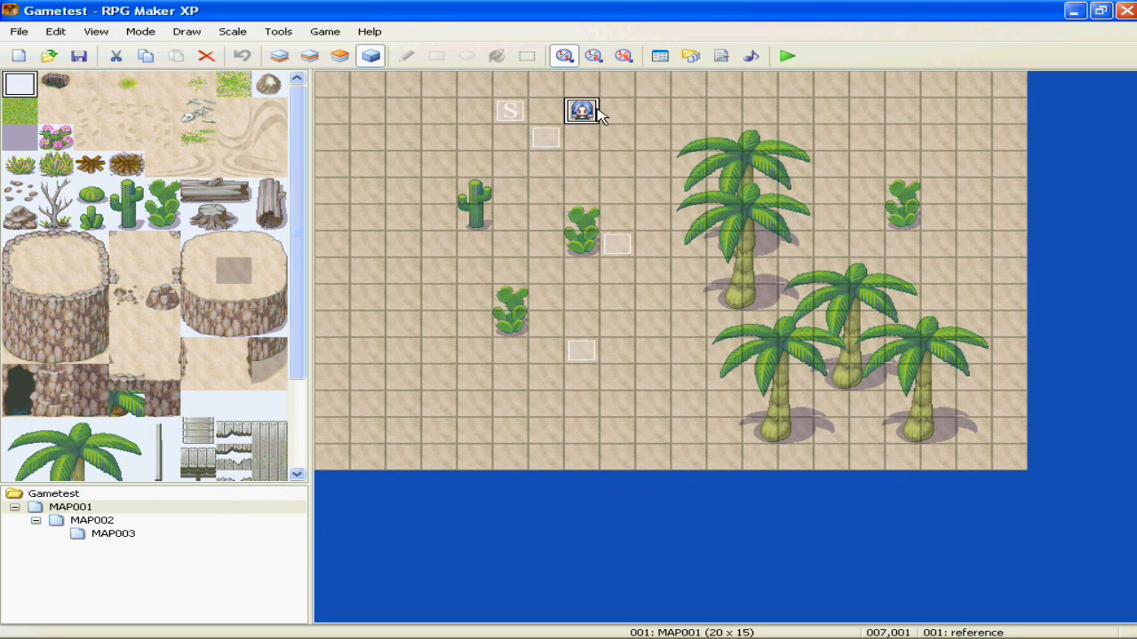
{"action": "left_click", "coordinate": [579, 184]}
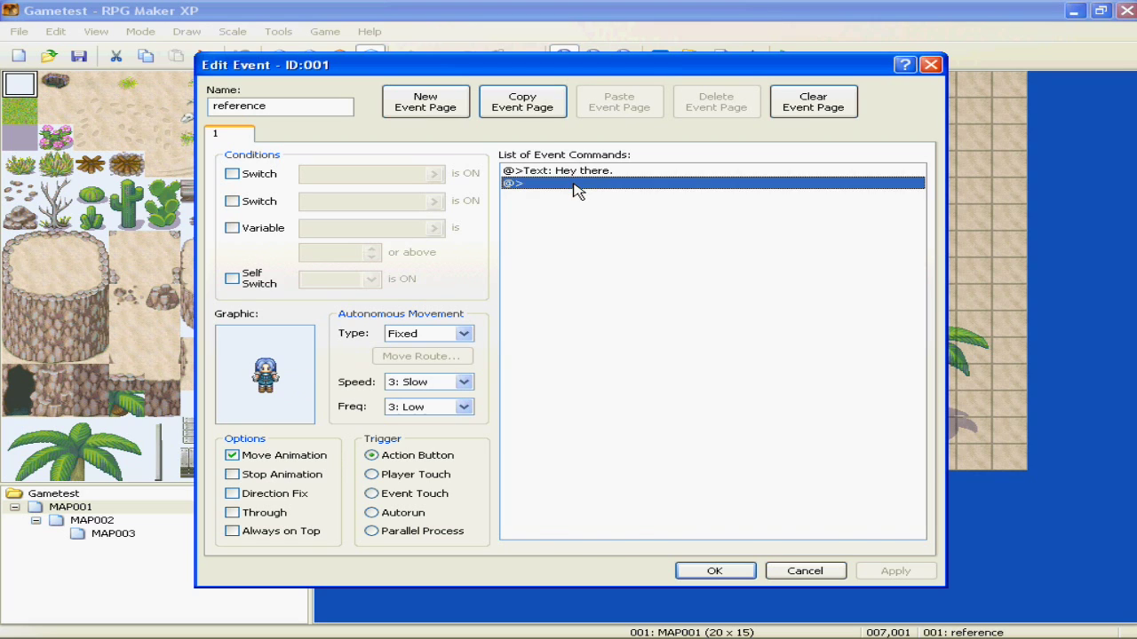
{"action": "double_click", "coordinate": [578, 184]}
{"action": "left_click", "coordinate": [613, 203]}
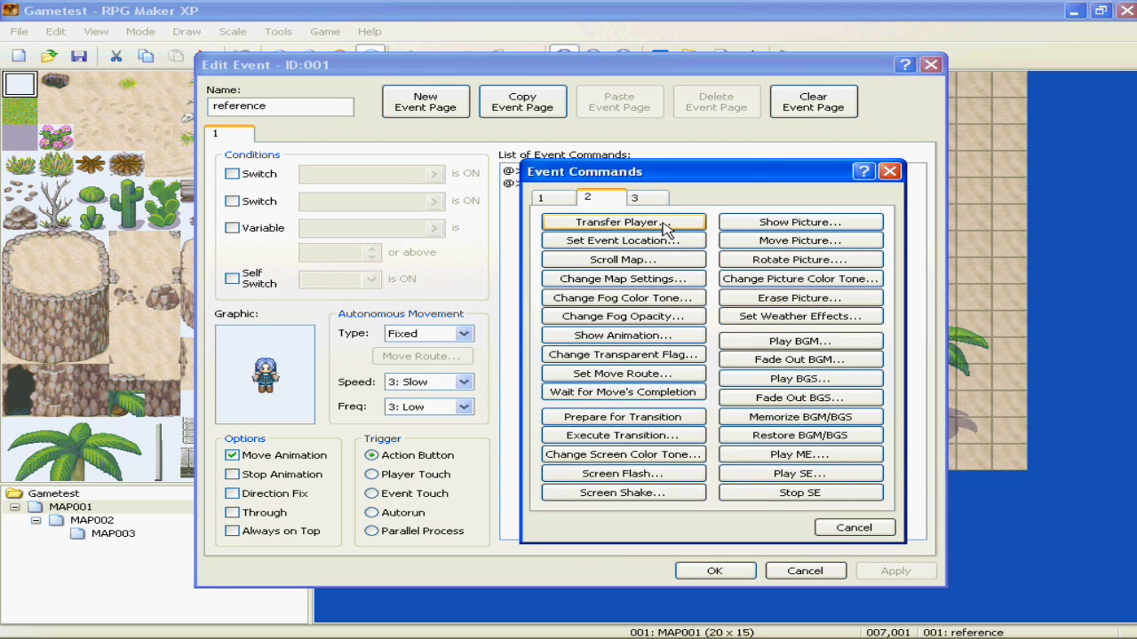
{"action": "left_click", "coordinate": [612, 227]}
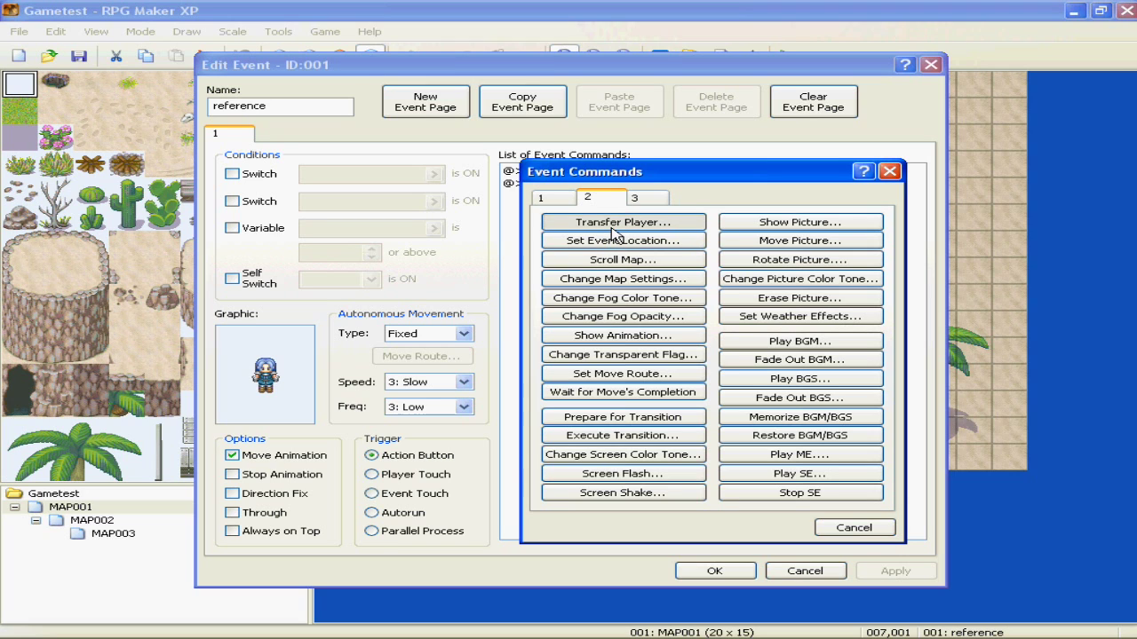
{"action": "left_click", "coordinate": [866, 525]}
{"action": "left_click", "coordinate": [803, 570]}
{"action": "left_click", "coordinate": [579, 324]}
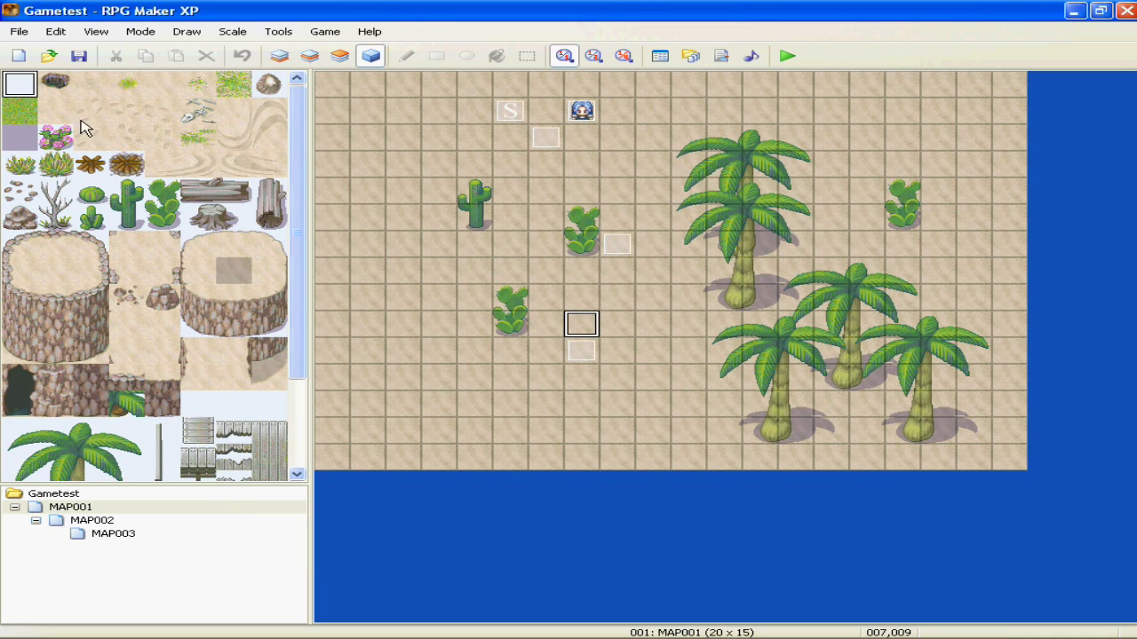
- Pencil three sand-swirl tiles on Layer 1 across top-row tiles 008–010,000, then return to the Events layer
{"action": "left_click", "coordinate": [275, 120]}
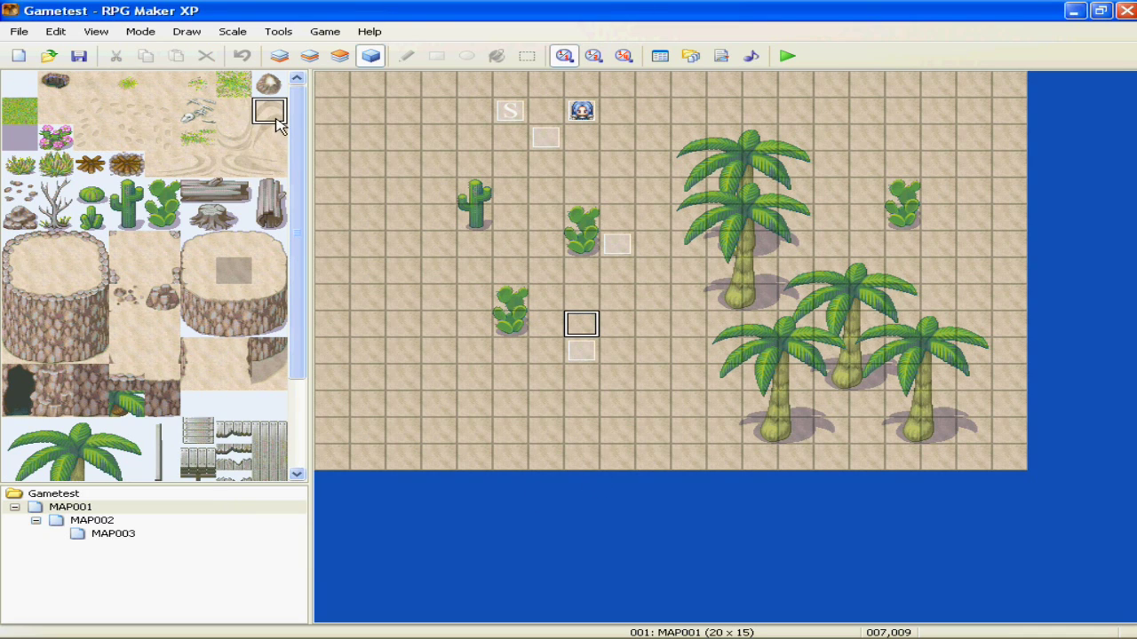
{"action": "left_click", "coordinate": [280, 56]}
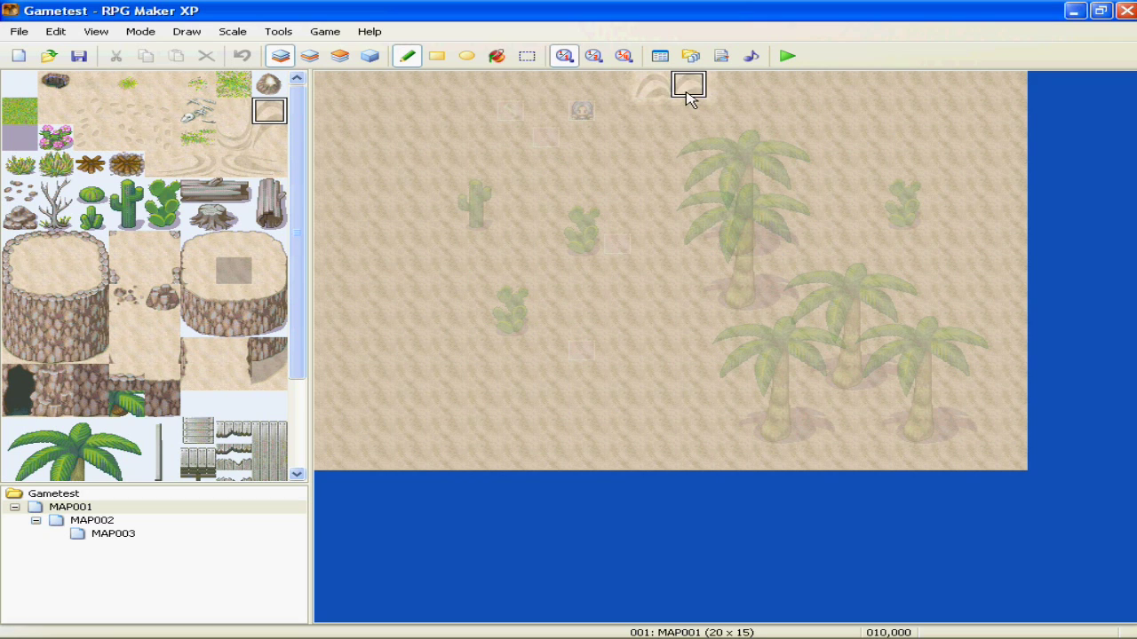
{"action": "left_click_drag", "start_coordinate": [691, 98], "coordinate": [613, 93]}
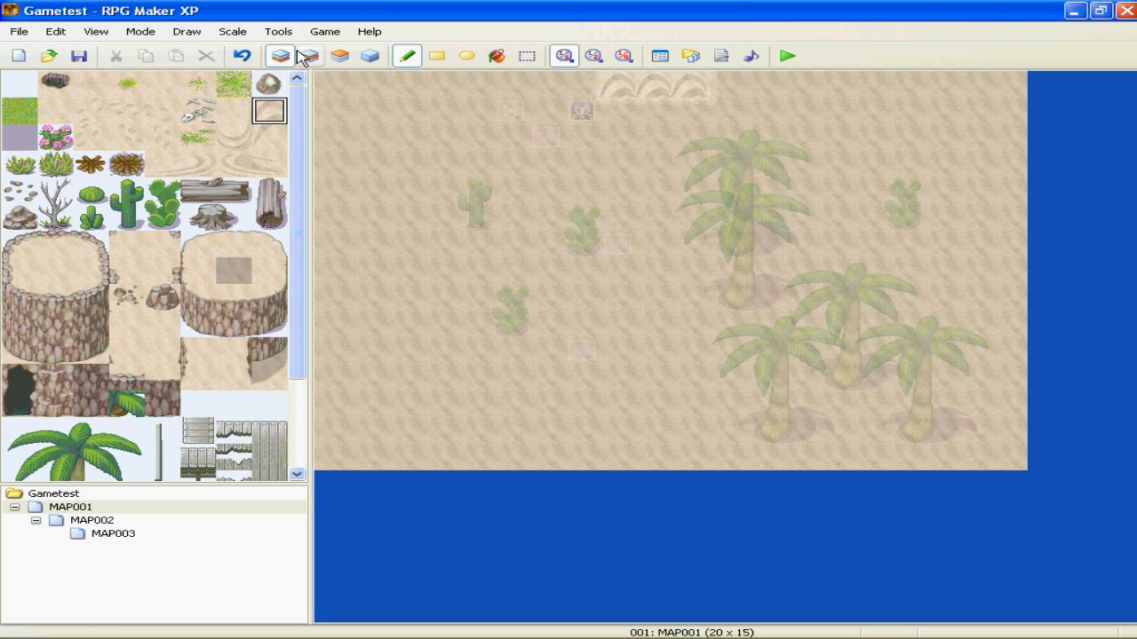
{"action": "left_click", "coordinate": [370, 56]}
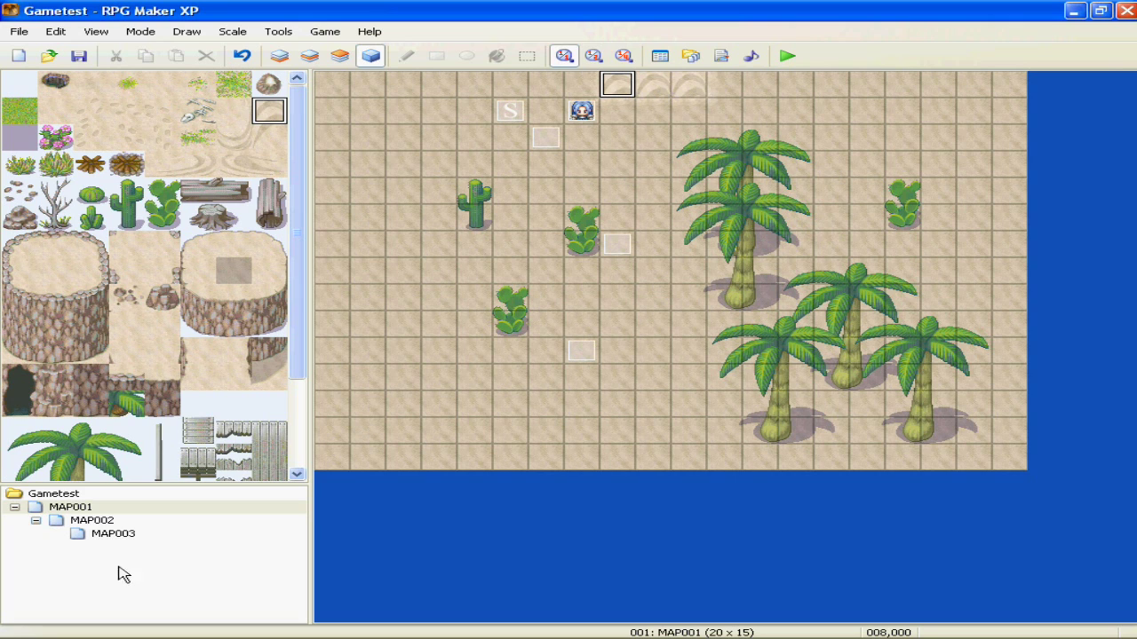
- Set MAP002's tileset to 006: Desert in Map Properties
{"action": "left_click", "coordinate": [107, 522]}
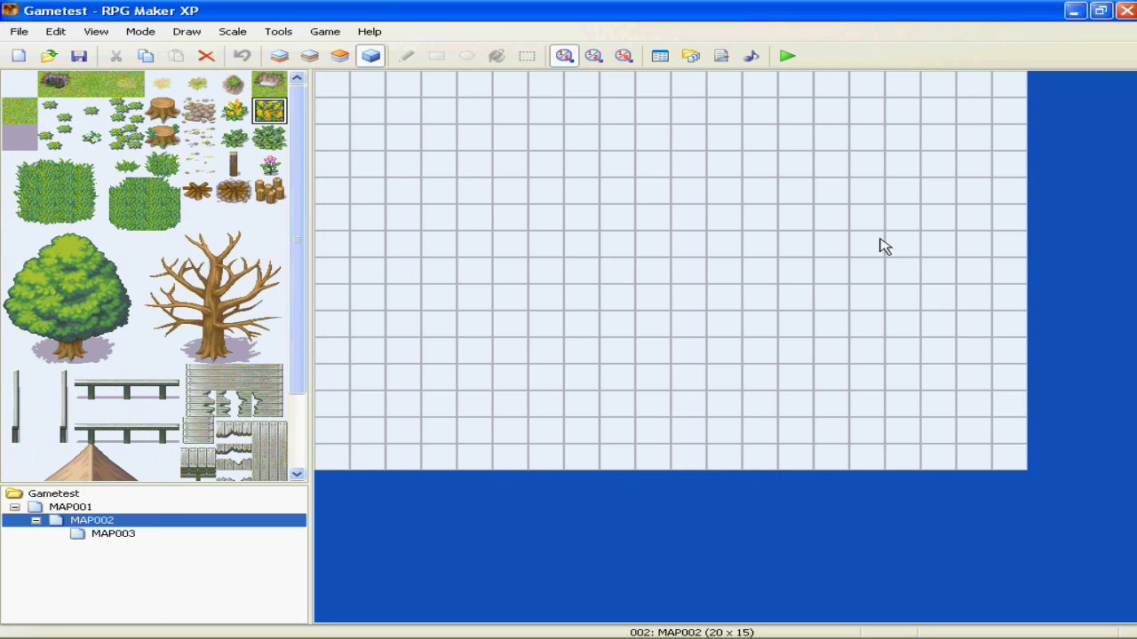
{"action": "right_click", "coordinate": [80, 524]}
{"action": "left_click", "coordinate": [94, 524]}
{"action": "left_click", "coordinate": [523, 278]}
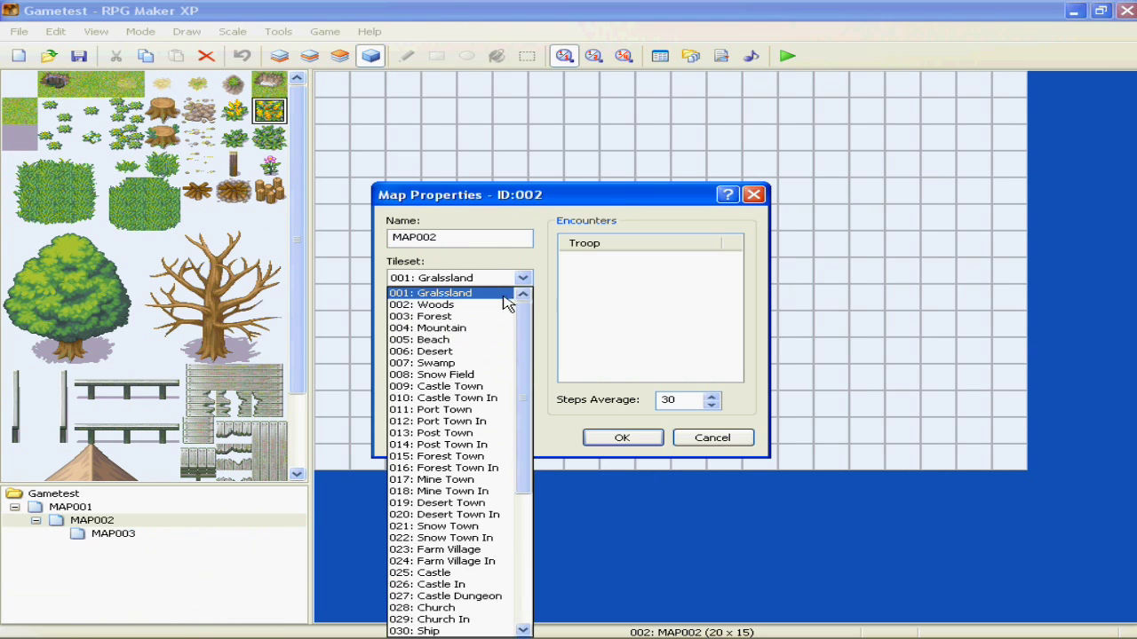
{"action": "left_click", "coordinate": [502, 351]}
{"action": "left_click", "coordinate": [622, 437]}
- Flood-fill MAP002's Layer 1 with plain sand
{"action": "left_click", "coordinate": [99, 112]}
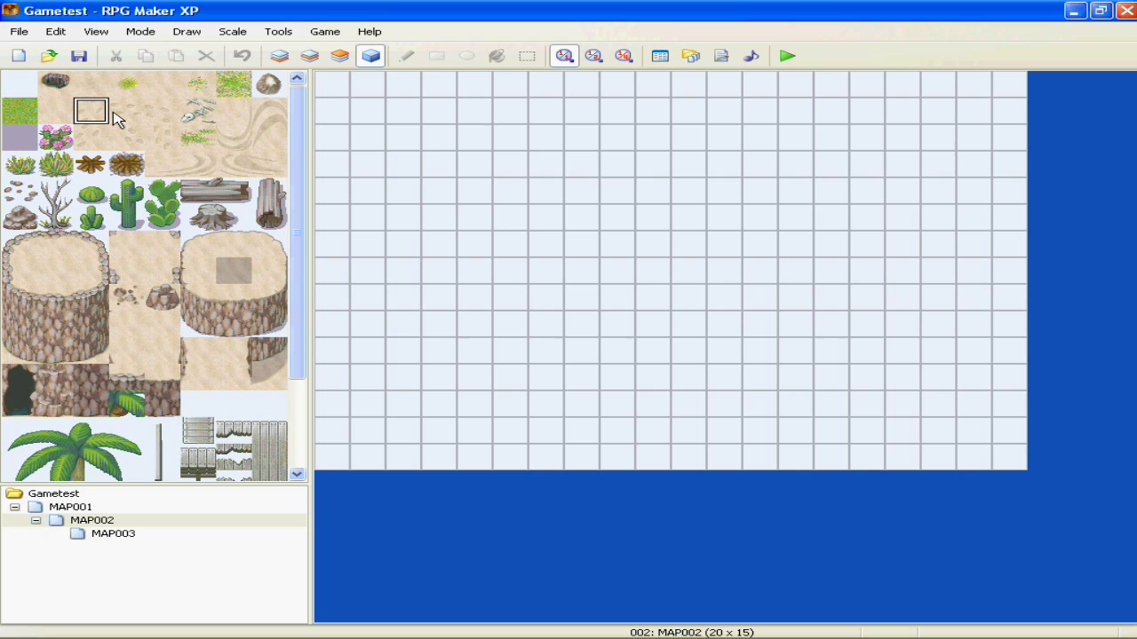
{"action": "left_click", "coordinate": [280, 55]}
{"action": "left_click", "coordinate": [498, 55]}
{"action": "left_click", "coordinate": [514, 170]}
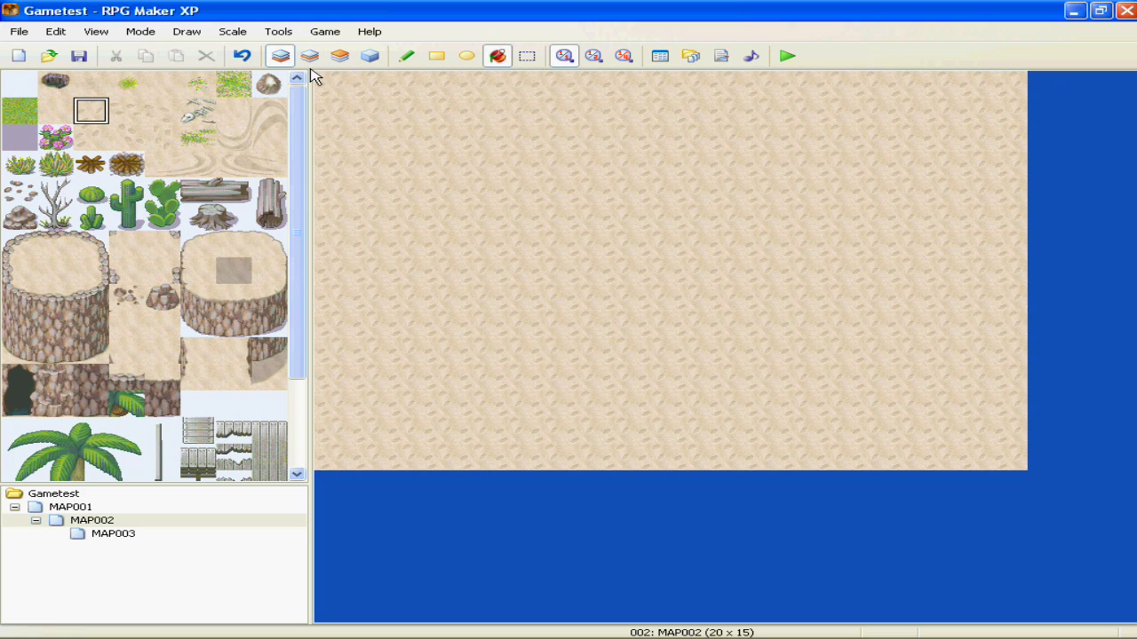
{"action": "left_click", "coordinate": [92, 509]}
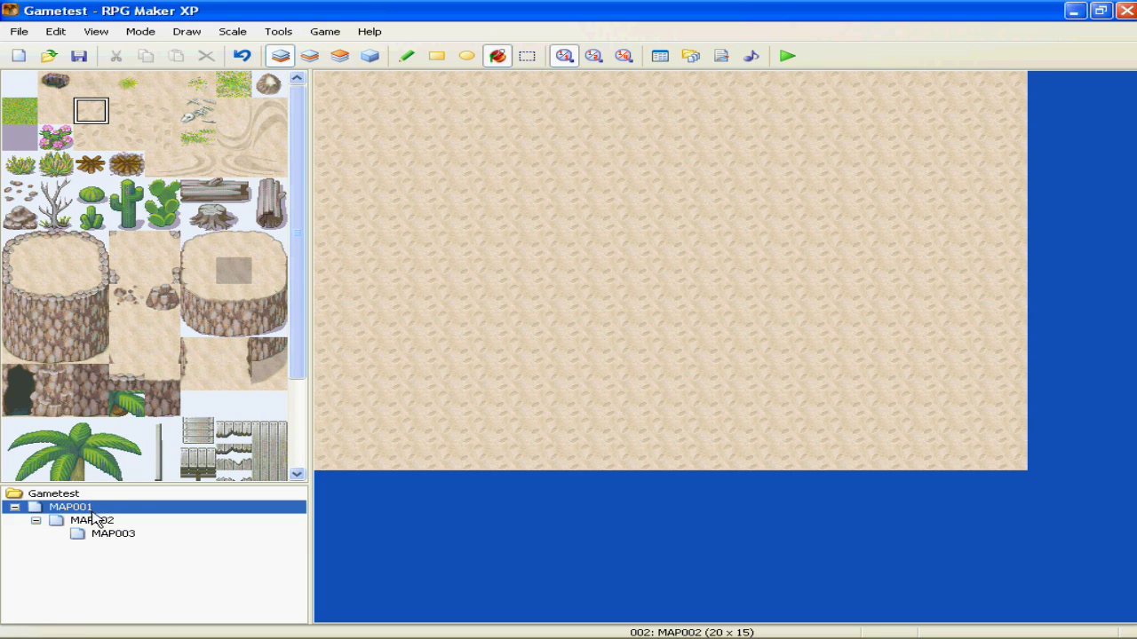
{"action": "left_click", "coordinate": [94, 519]}
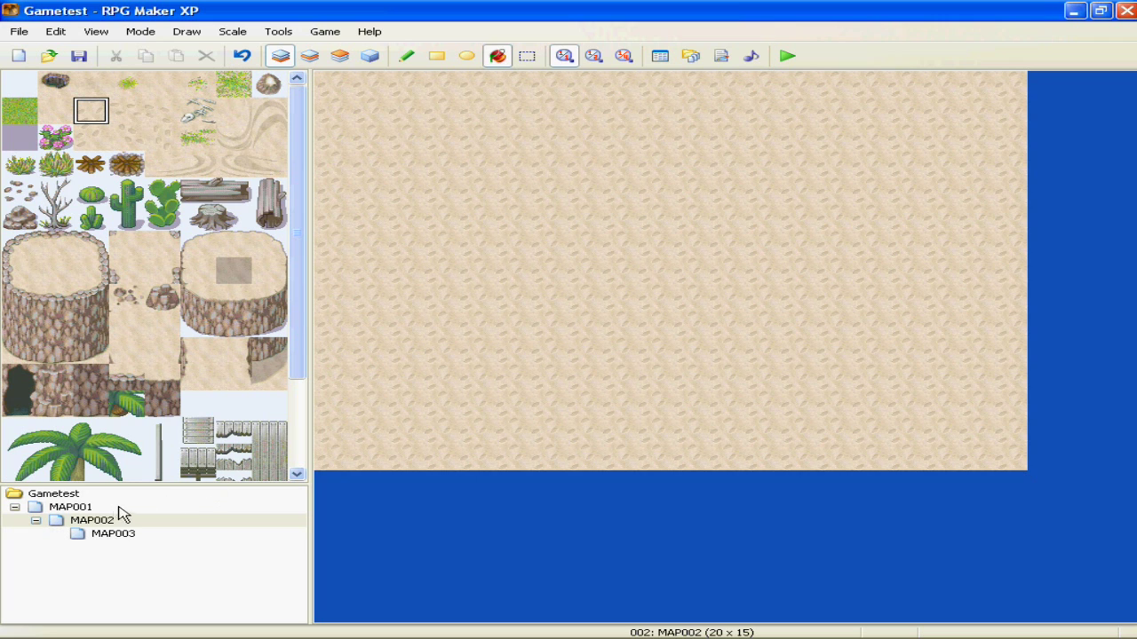
- Paint three grass tiles along MAP002's bottom edge after undoing a full grass fill
{"action": "left_click", "coordinate": [203, 113]}
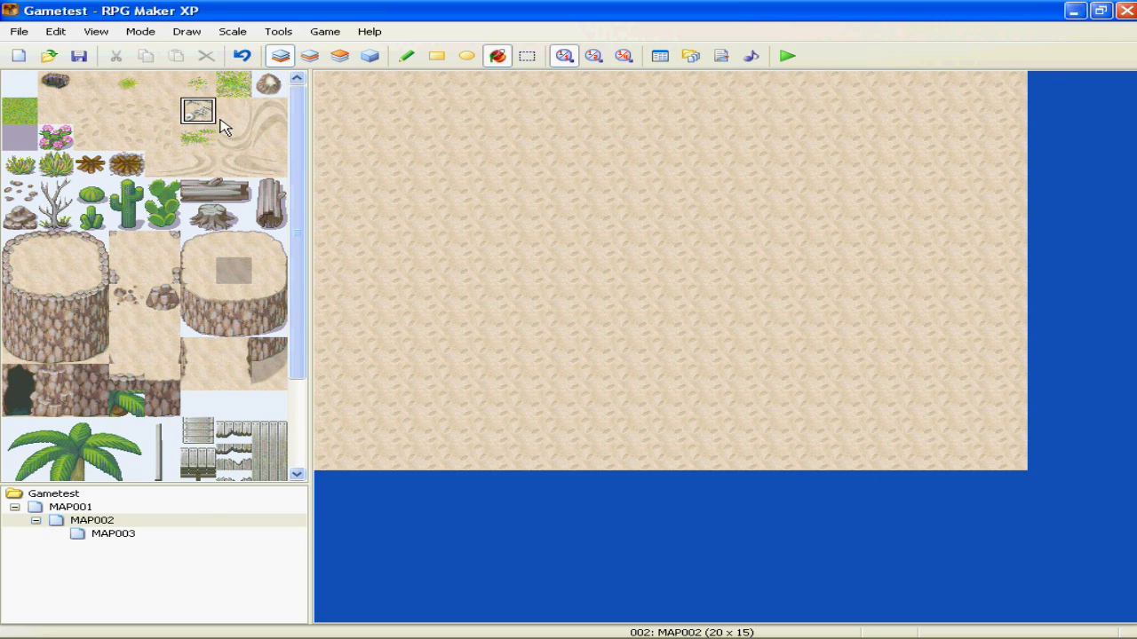
{"action": "left_click", "coordinate": [235, 86]}
{"action": "left_click", "coordinate": [632, 457]}
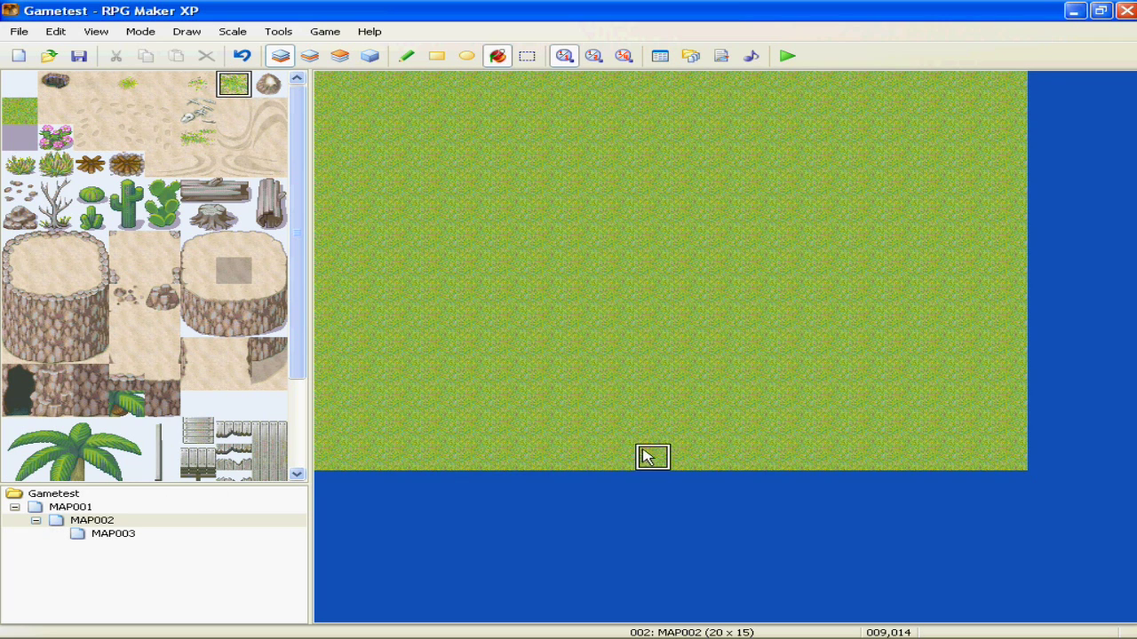
{"action": "key", "text": "ctrl+z"}
{"action": "left_click", "coordinate": [407, 55]}
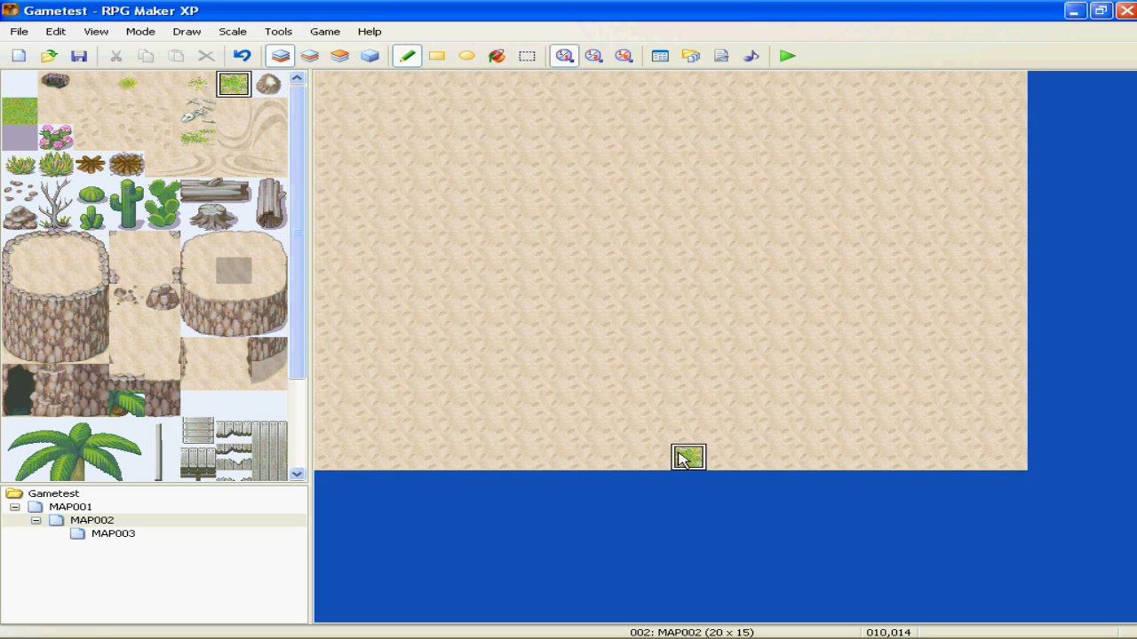
{"action": "mouse_move", "coordinate": [688, 457]}
{"action": "left_mouse_down"}
{"action": "mouse_move", "coordinate": [612, 459]}
{"action": "mouse_move", "coordinate": [665, 459]}
{"action": "mouse_move", "coordinate": [681, 489]}
{"action": "left_mouse_up"}
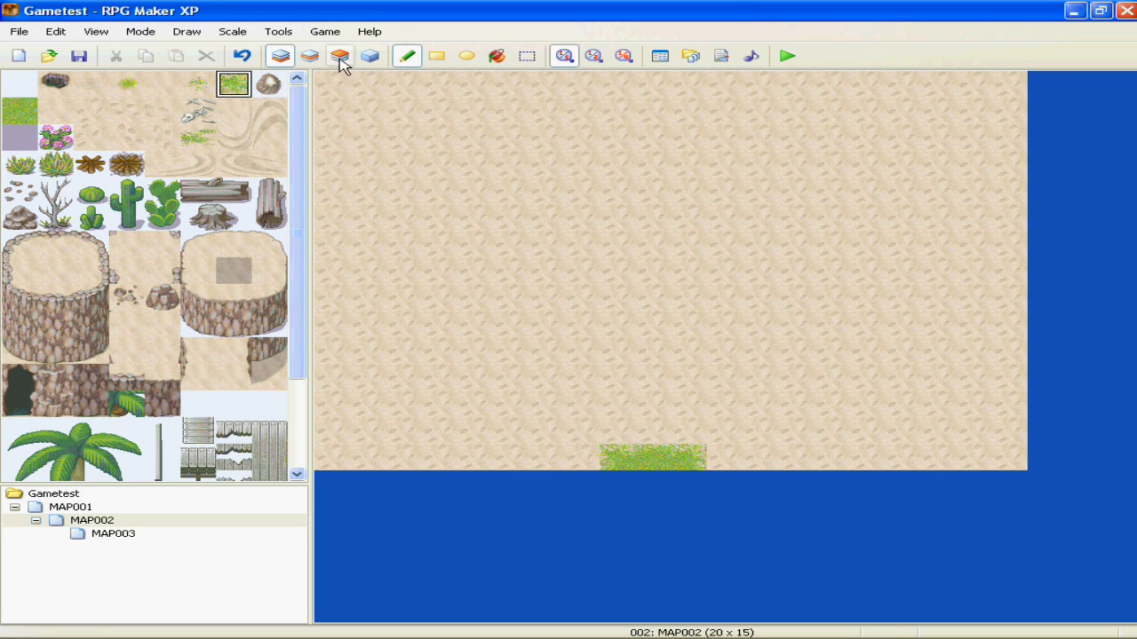
- Back on MAP001, create a new event on the middle top-row swirl tile
{"action": "left_click", "coordinate": [76, 508]}
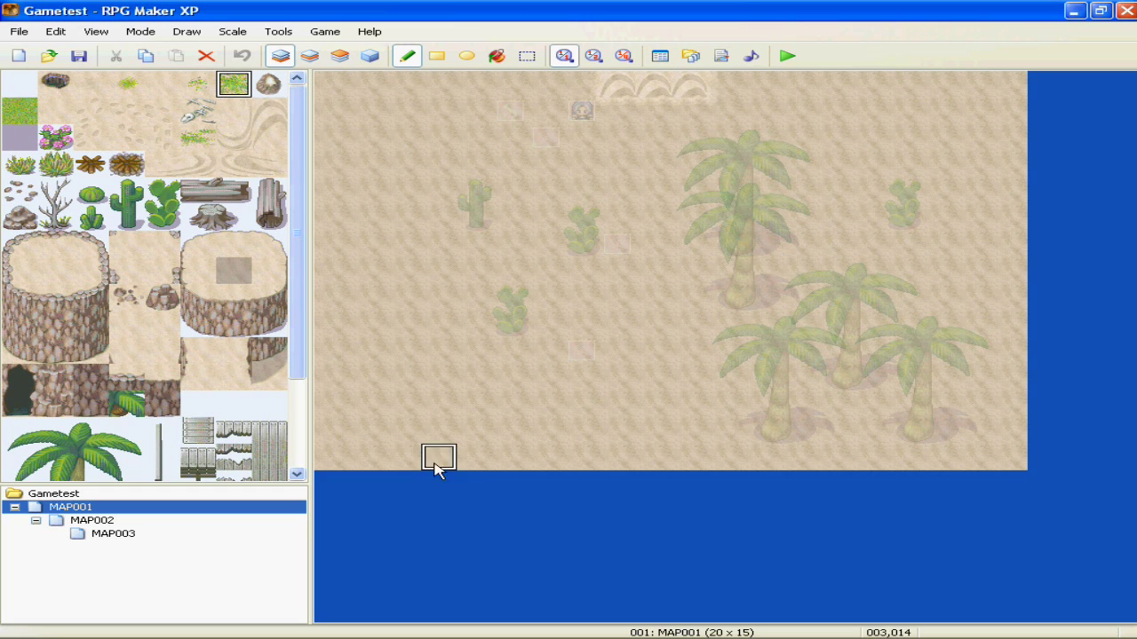
{"action": "left_click", "coordinate": [370, 57]}
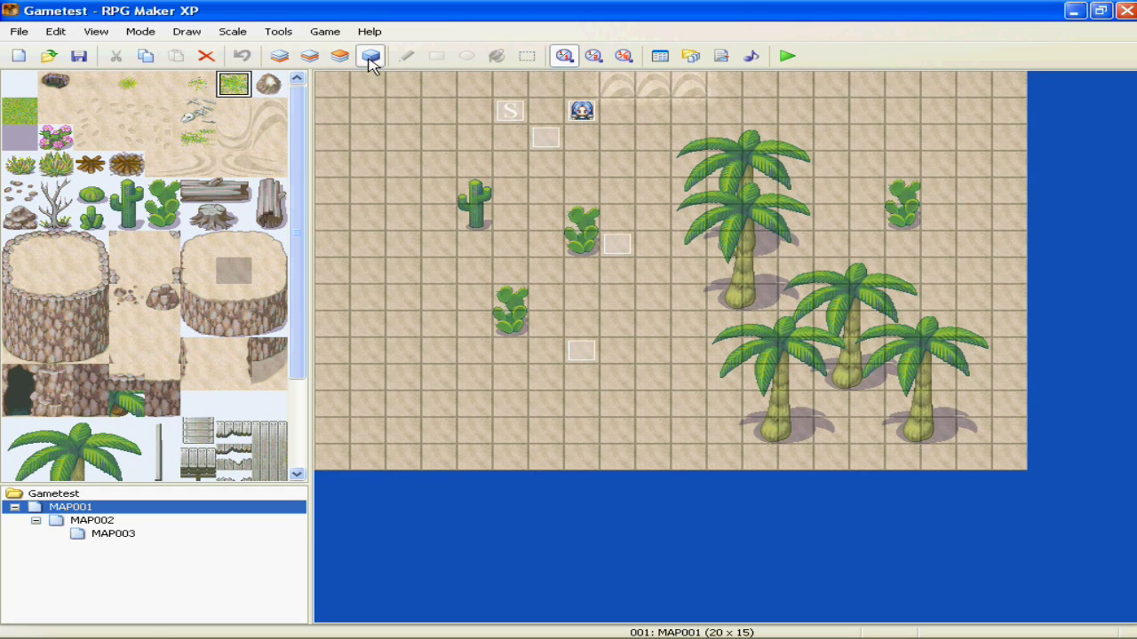
{"action": "left_click", "coordinate": [649, 85]}
{"action": "right_click", "coordinate": [632, 89]}
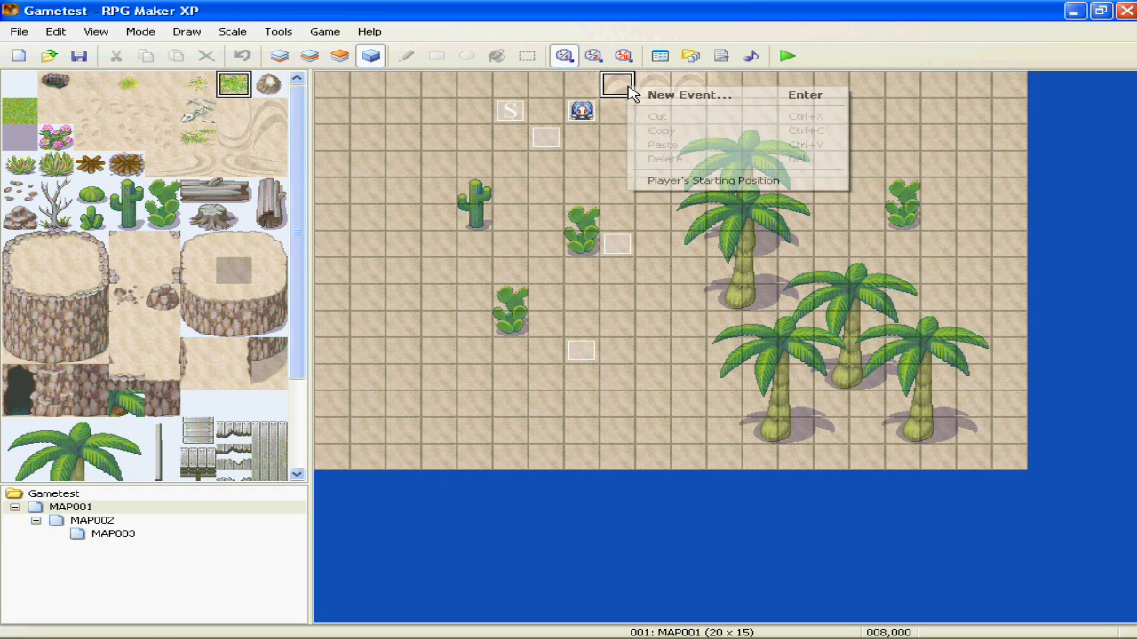
{"action": "right_click", "coordinate": [653, 89]}
{"action": "right_click", "coordinate": [622, 84]}
{"action": "right_click", "coordinate": [664, 84]}
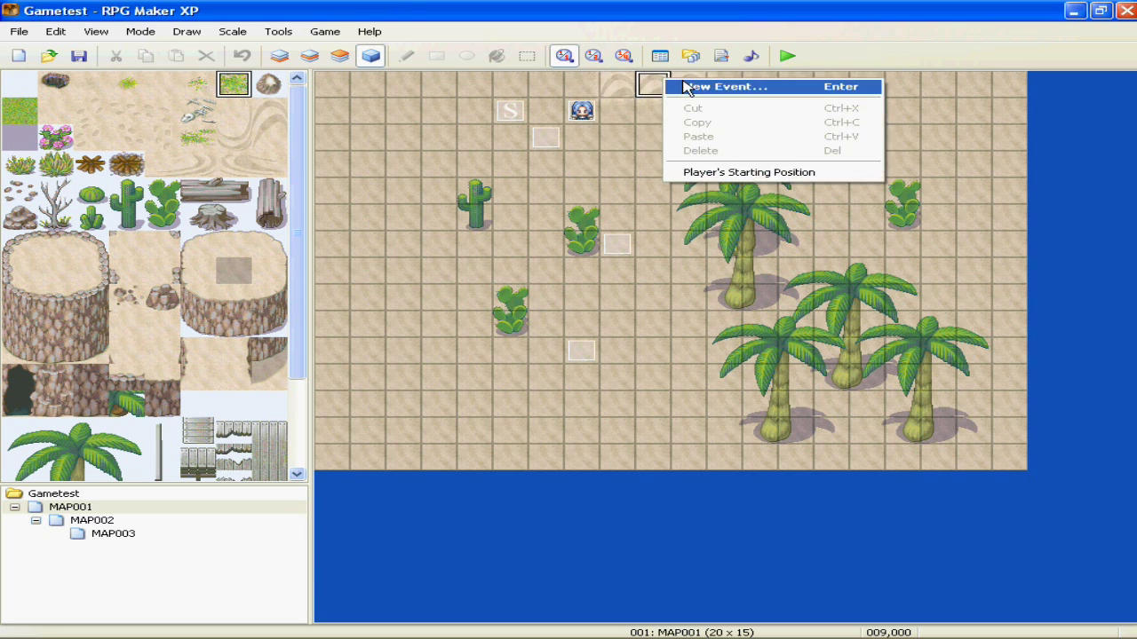
{"action": "left_click", "coordinate": [686, 89]}
{"action": "left_click_drag", "start_coordinate": [686, 82], "coordinate": [723, 169]}
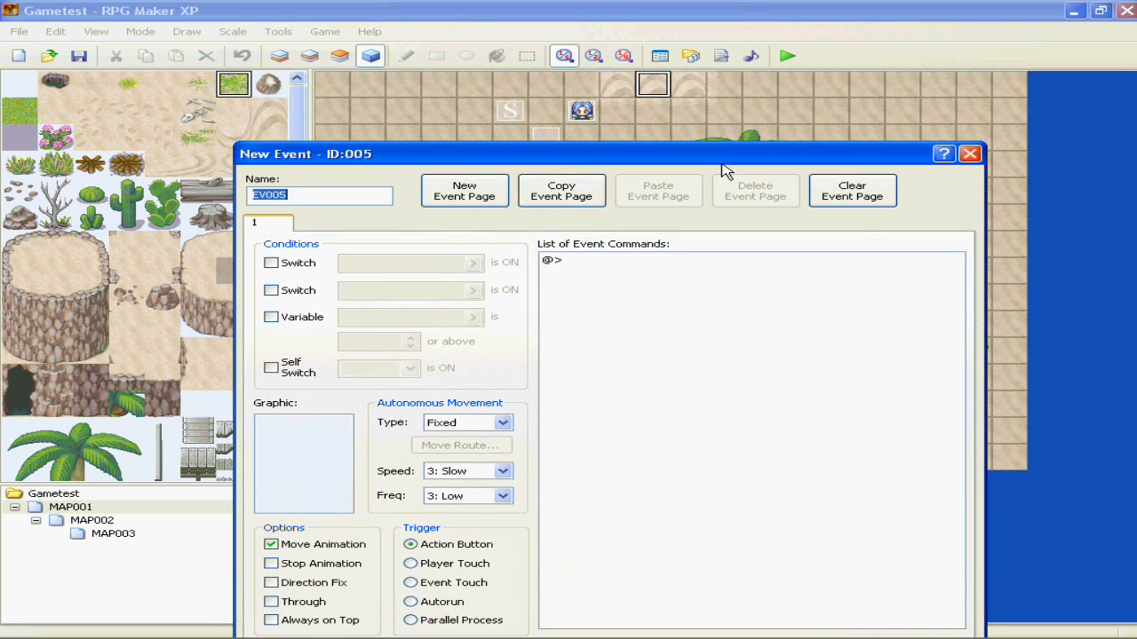
- Add a Transfer Player command and choose MAP002, tile 009,014, as its destination
{"action": "double_click", "coordinate": [594, 262]}
{"action": "left_click", "coordinate": [641, 293]}
{"action": "left_click", "coordinate": [656, 313]}
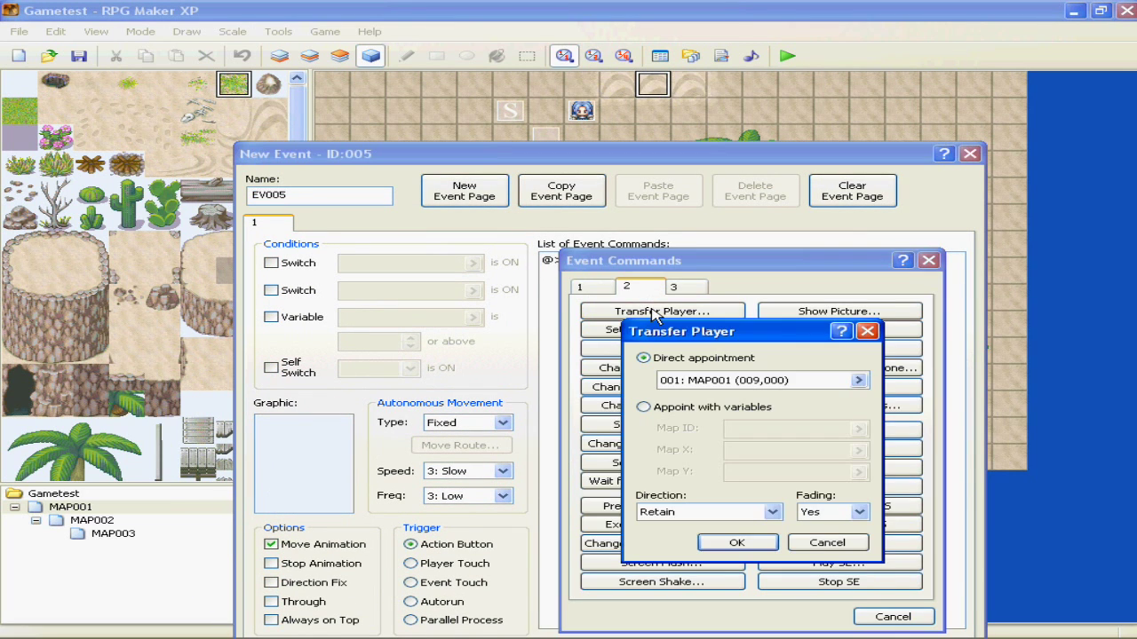
{"action": "left_click", "coordinate": [858, 380]}
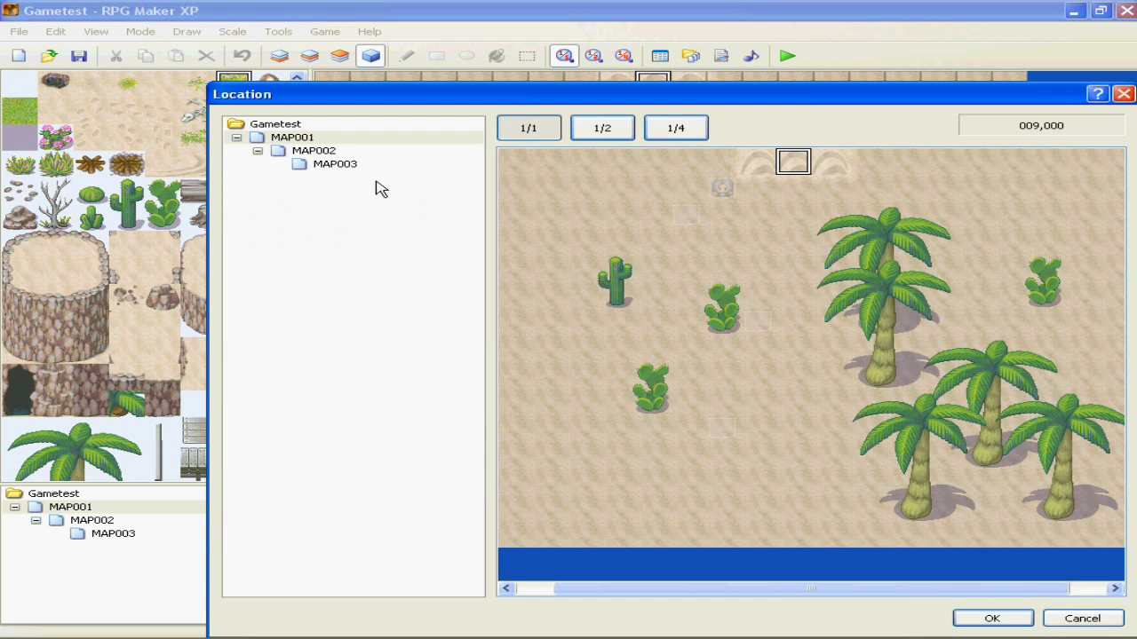
{"action": "left_click", "coordinate": [318, 152]}
{"action": "left_click", "coordinate": [793, 534]}
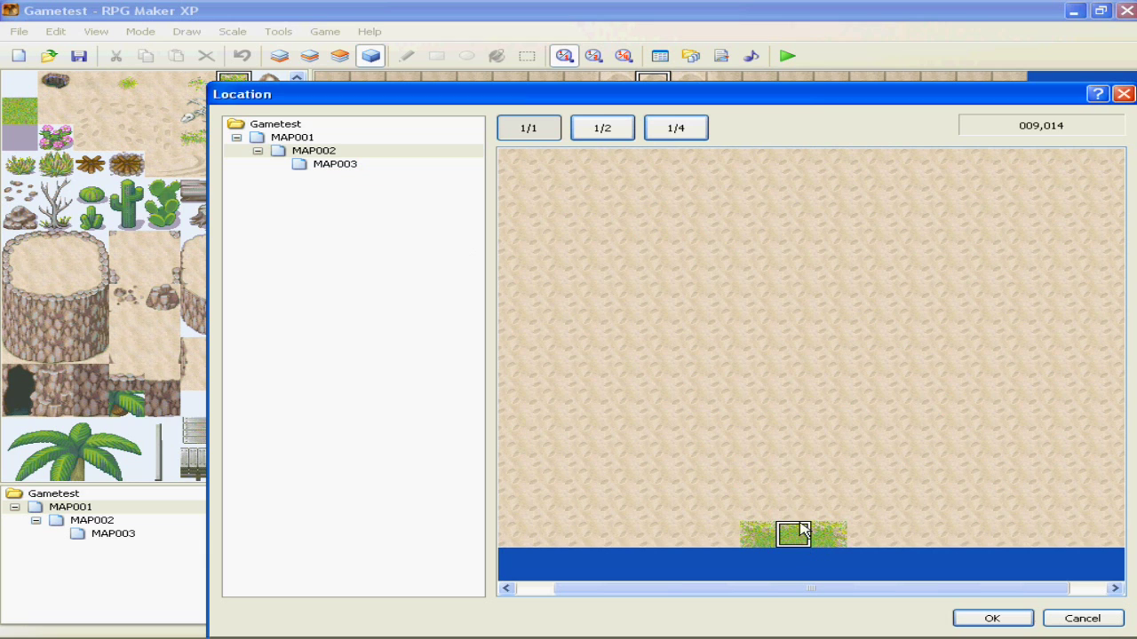
{"action": "left_click", "coordinate": [984, 621]}
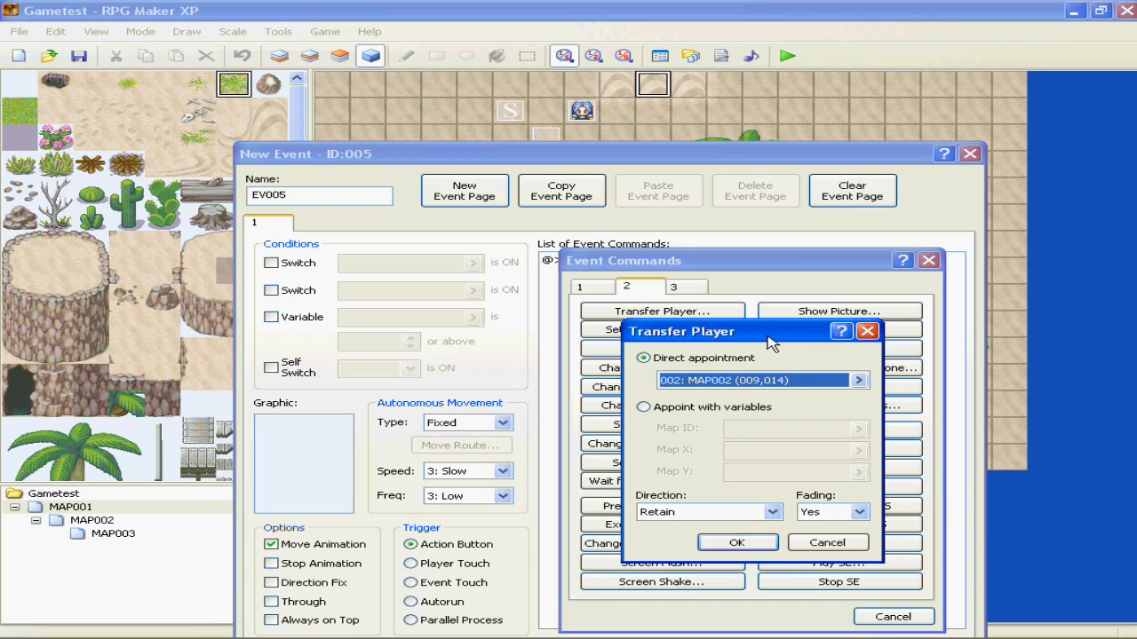
{"action": "left_click_drag", "start_coordinate": [748, 326], "coordinate": [650, 194]}
- Confirm the transfer with Direct appointment, Direction Retain and Fading Yes
{"action": "left_click", "coordinate": [545, 272]}
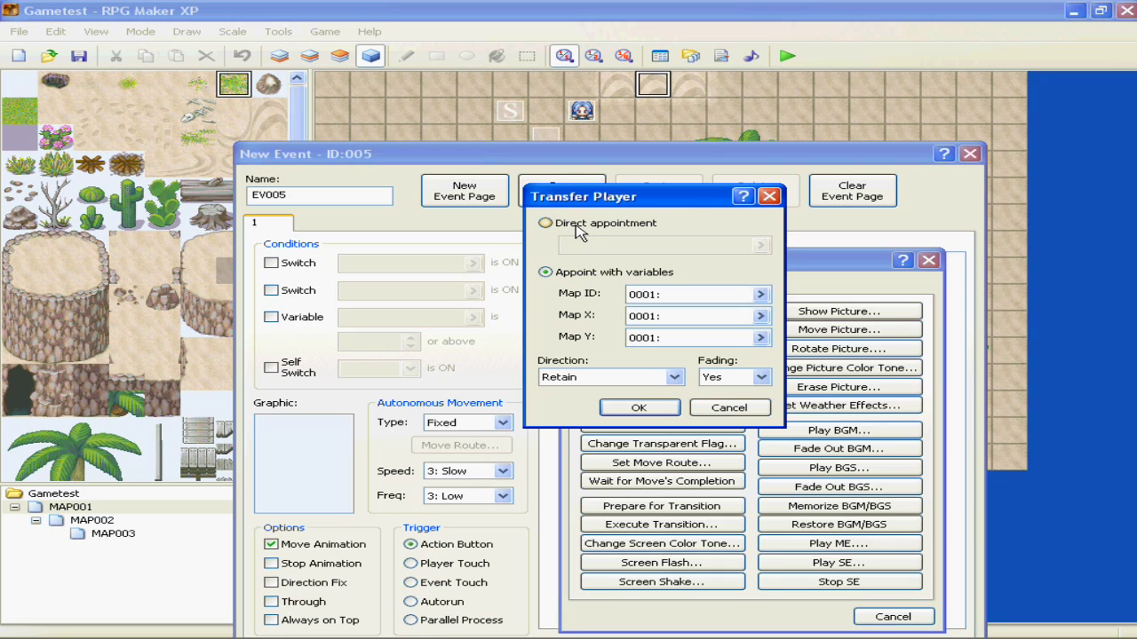
{"action": "left_click", "coordinate": [577, 224]}
{"action": "left_click", "coordinate": [601, 378]}
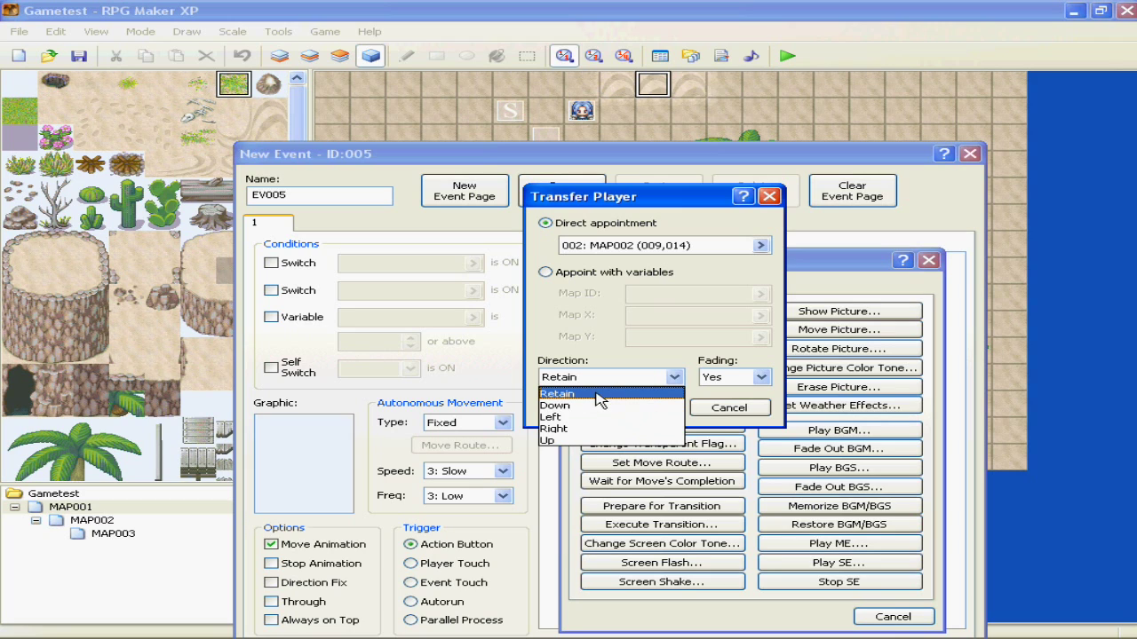
{"action": "left_click", "coordinate": [586, 395]}
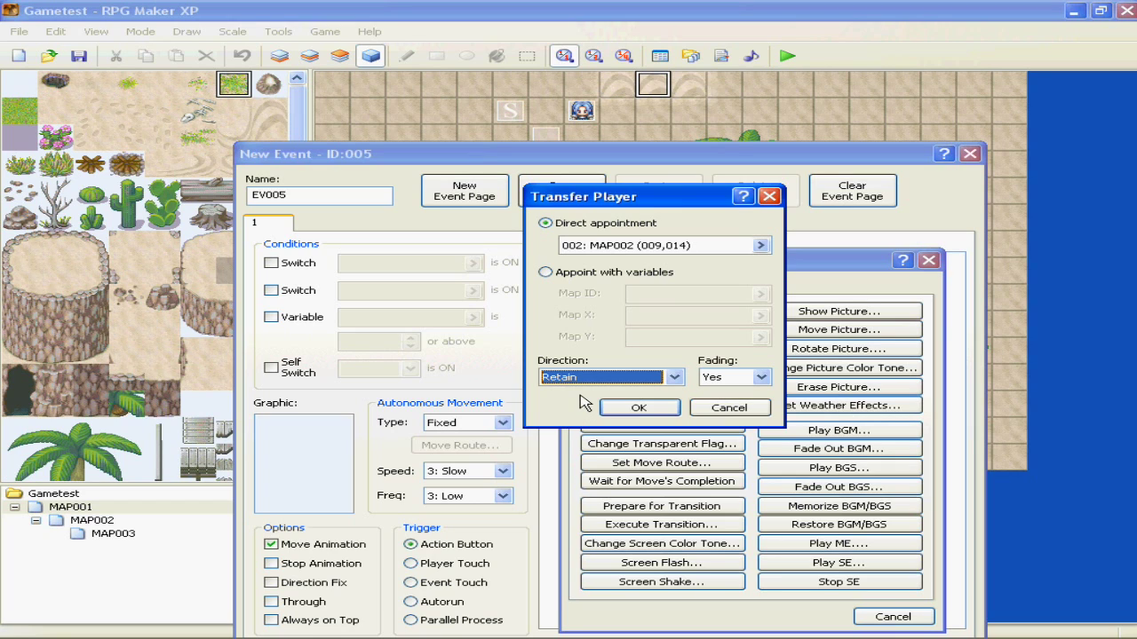
{"action": "left_click", "coordinate": [722, 380]}
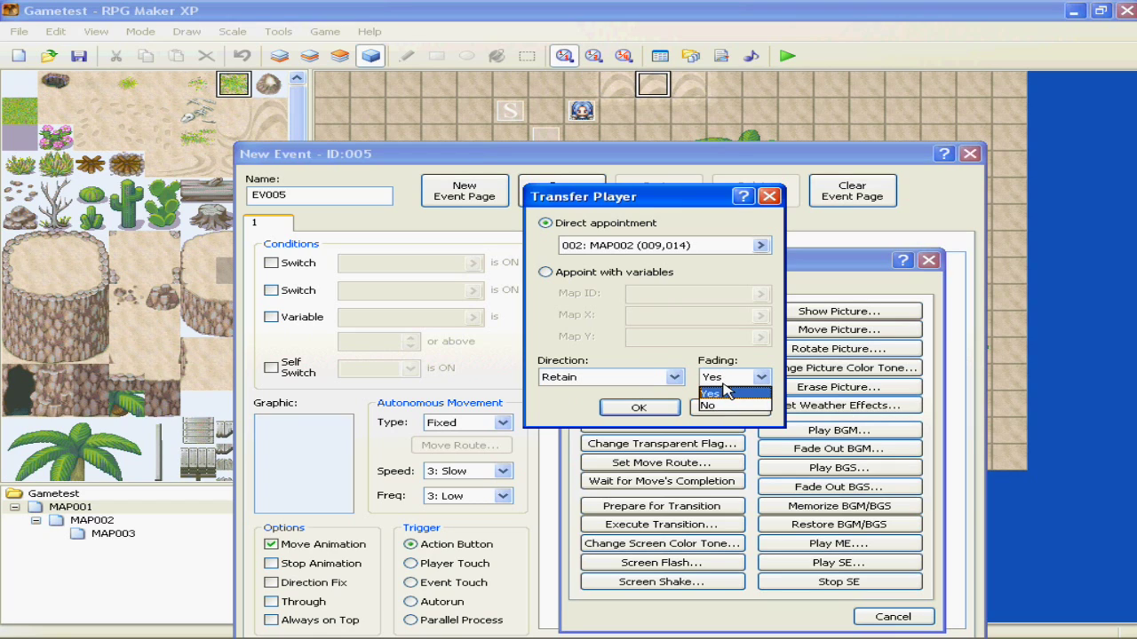
{"action": "left_click", "coordinate": [727, 393]}
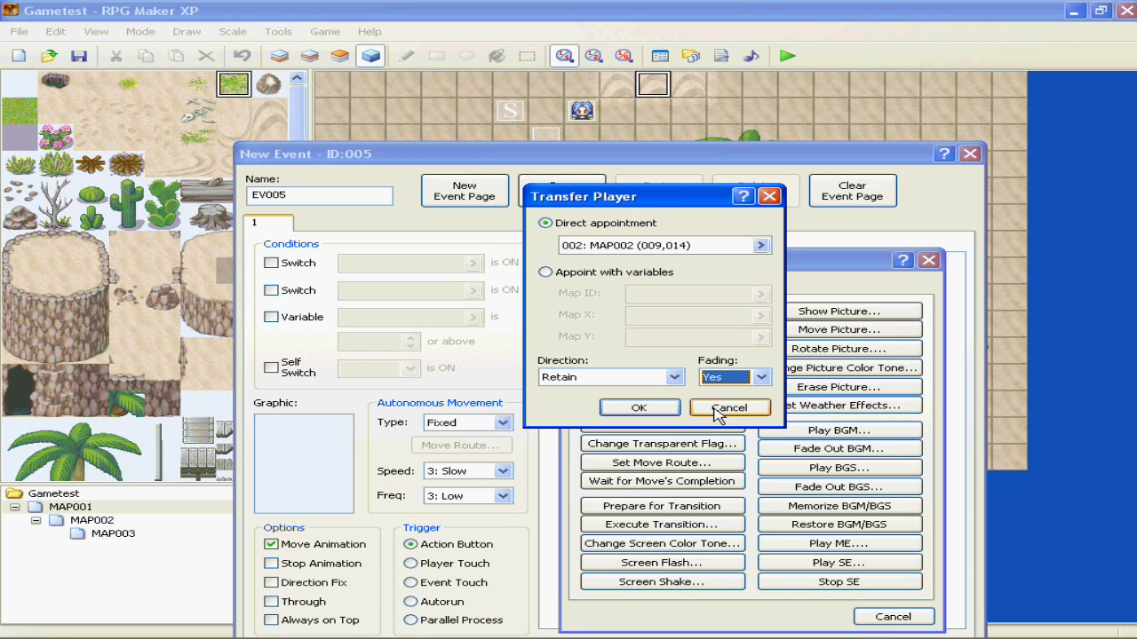
{"action": "left_click", "coordinate": [639, 407]}
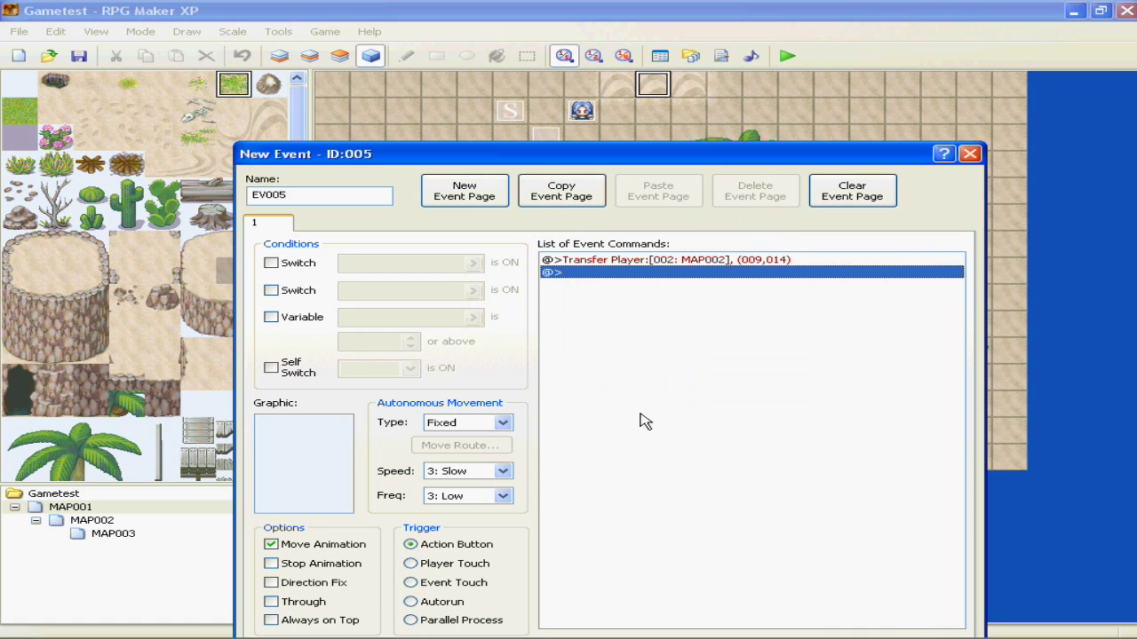
- Save EV005 and set the player's starting position on the tile just below it
{"action": "left_click_drag", "start_coordinate": [697, 159], "coordinate": [670, 57]}
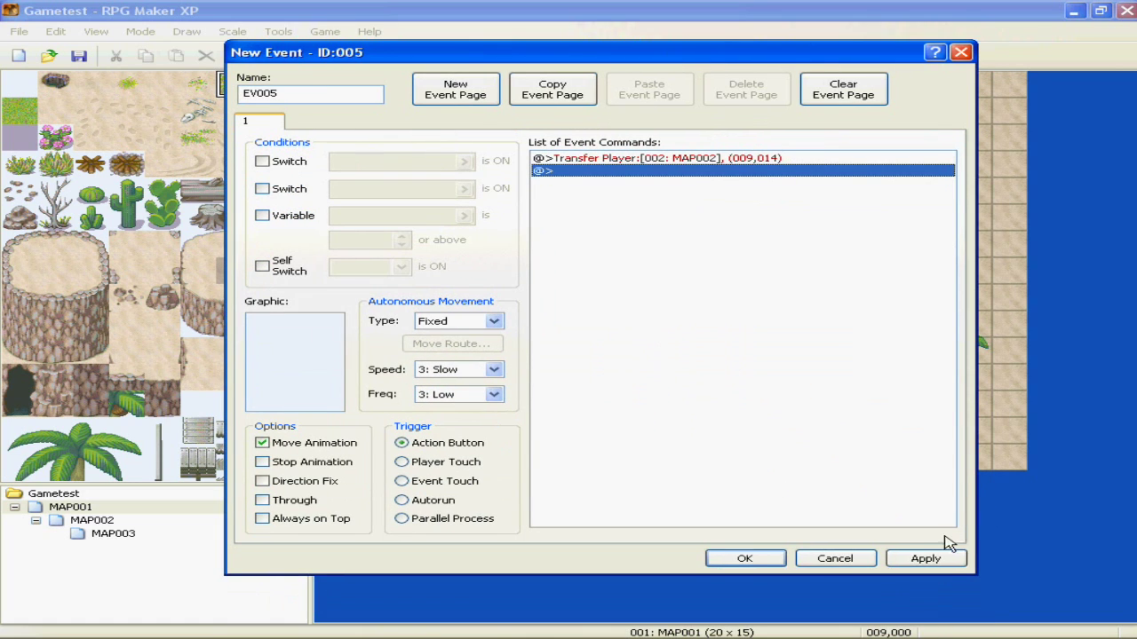
{"action": "left_click", "coordinate": [739, 557]}
{"action": "right_click", "coordinate": [643, 151]}
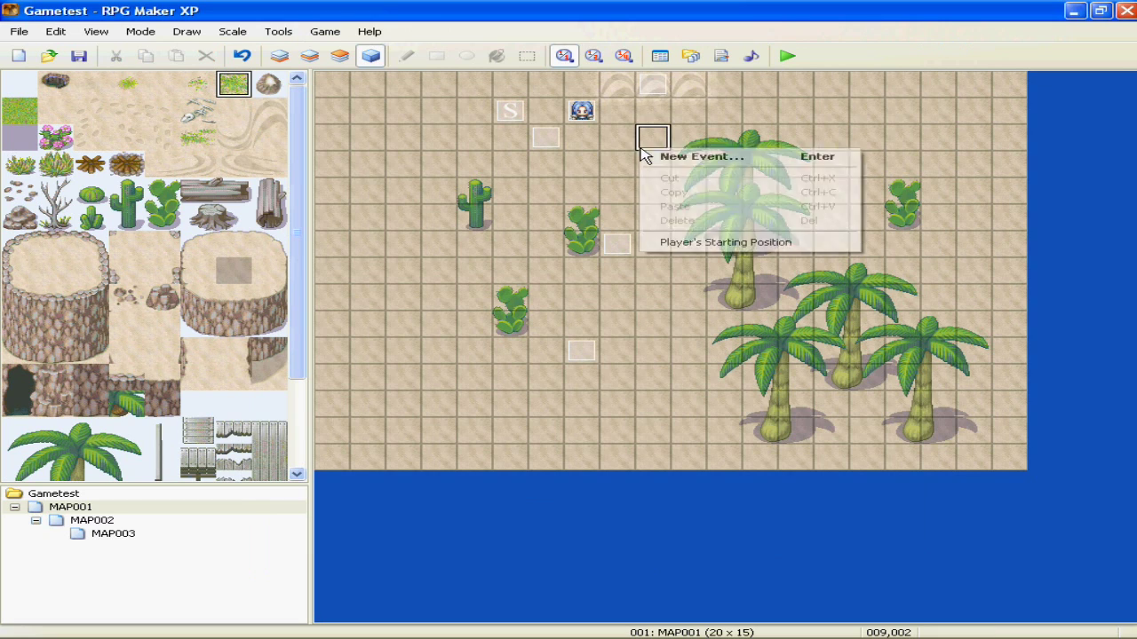
{"action": "left_click", "coordinate": [697, 243]}
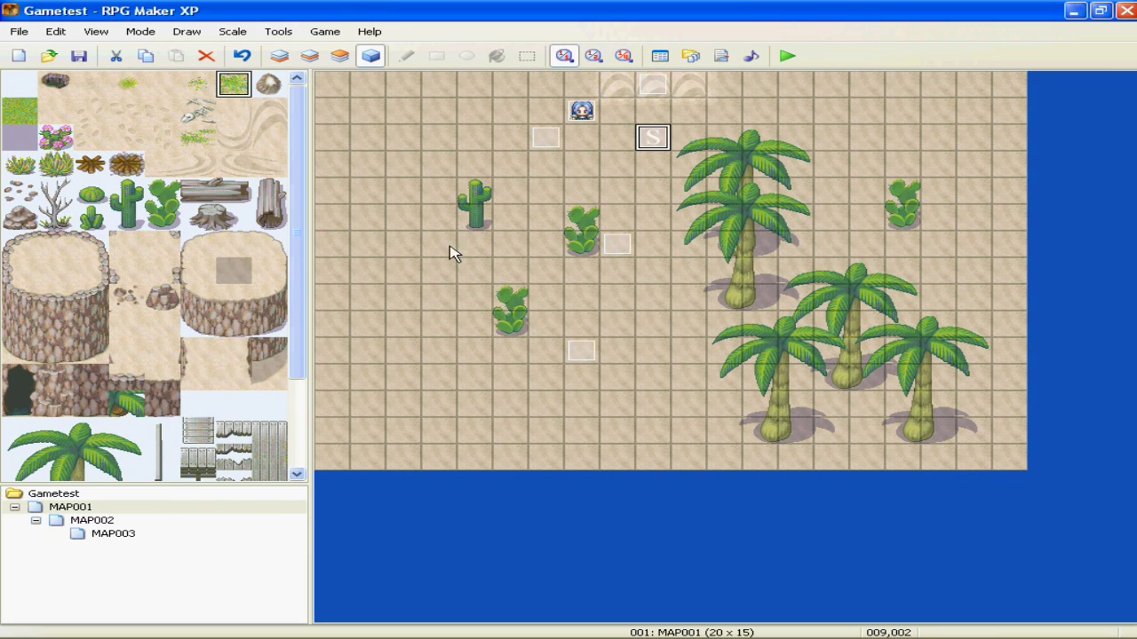
- Save the project and playtest a new game, dismissing the greeting, then close the test window
{"action": "left_click", "coordinate": [787, 55]}
{"action": "left_click", "coordinate": [467, 350]}
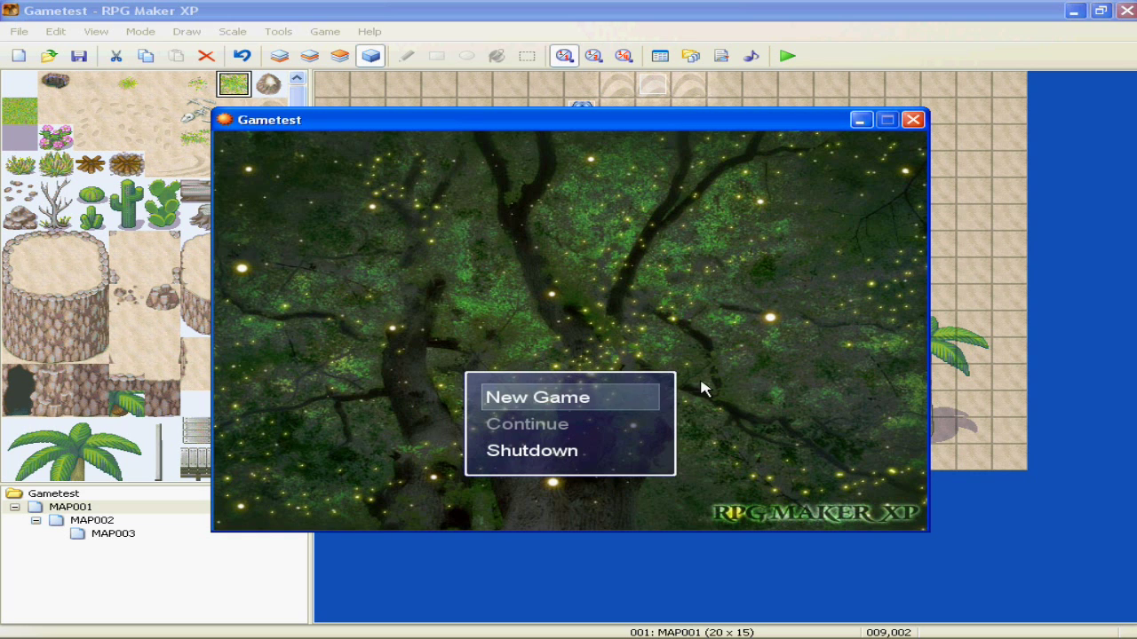
{"action": "key", "text": "Return"}
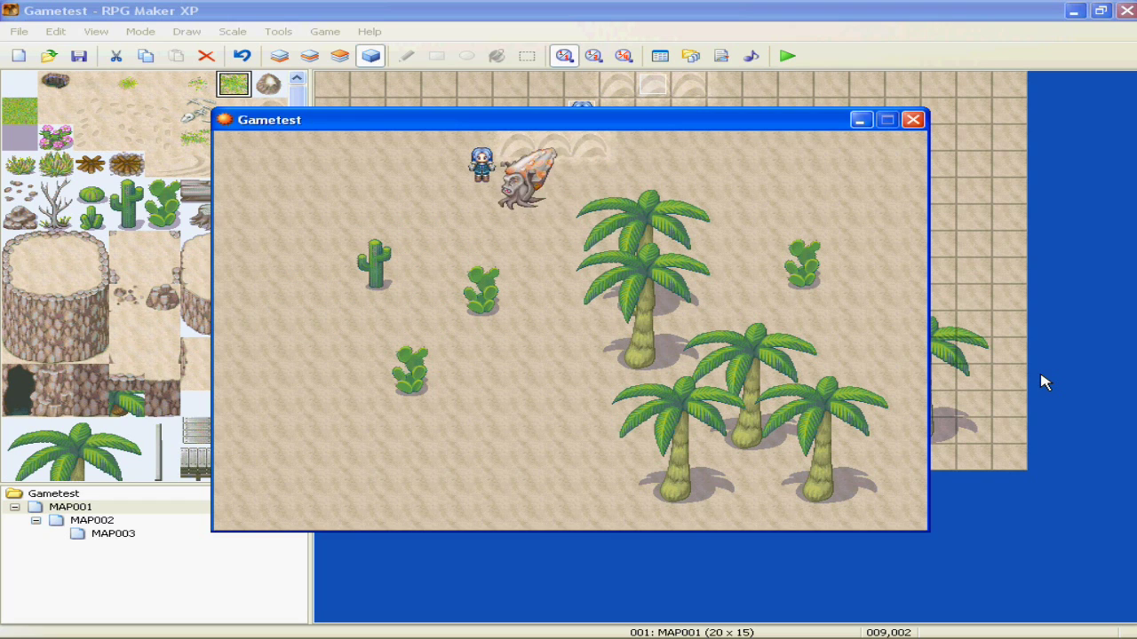
{"action": "key", "text": "Return"}
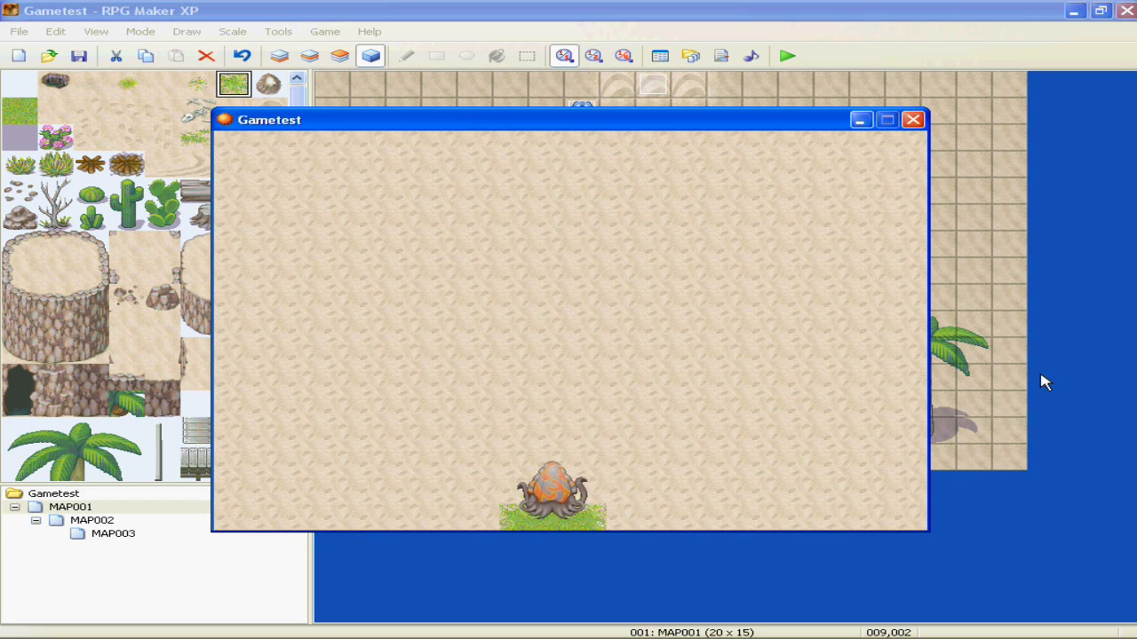
{"action": "left_click", "coordinate": [913, 119]}
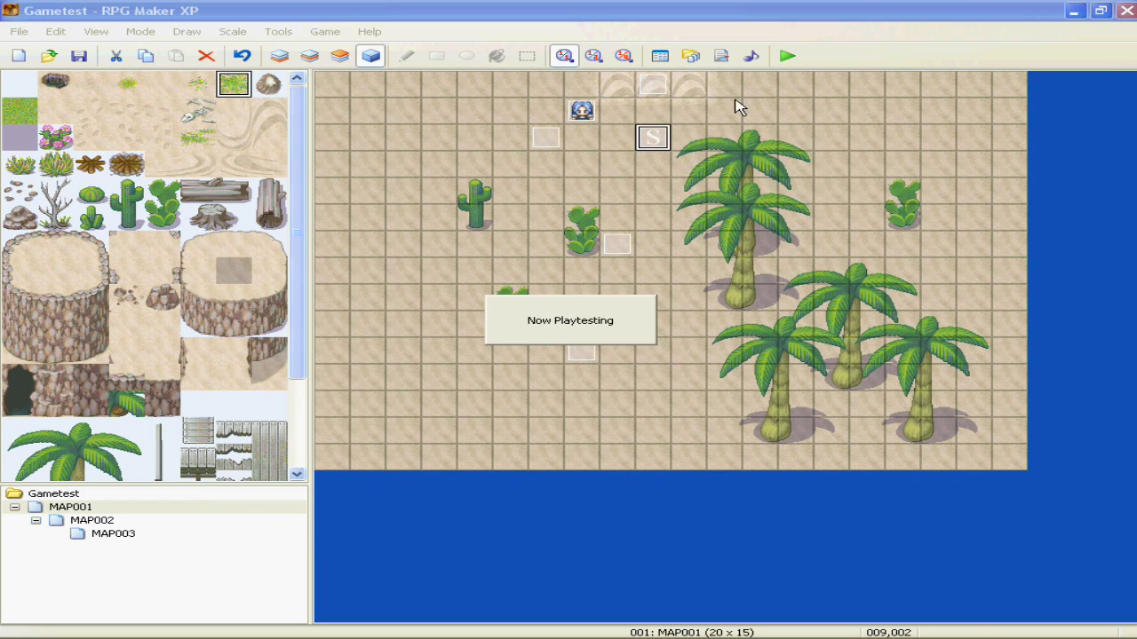
- Change EV005's trigger to Player Touch and save the event
{"action": "right_click", "coordinate": [655, 88]}
{"action": "left_click", "coordinate": [701, 97]}
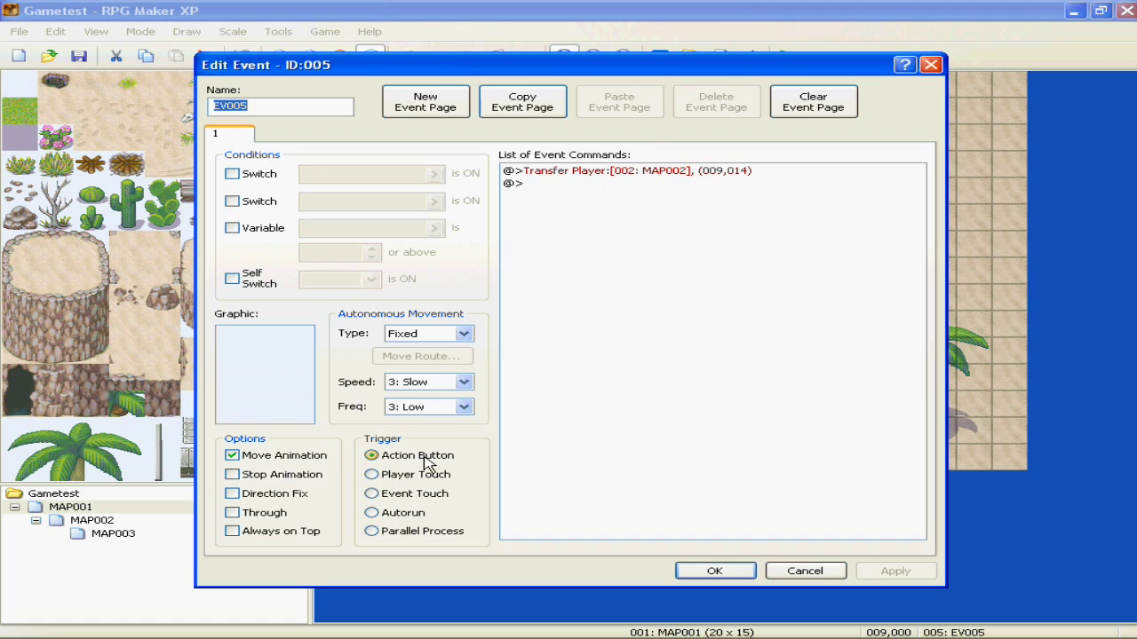
{"action": "left_click_drag", "start_coordinate": [554, 65], "coordinate": [623, 299]}
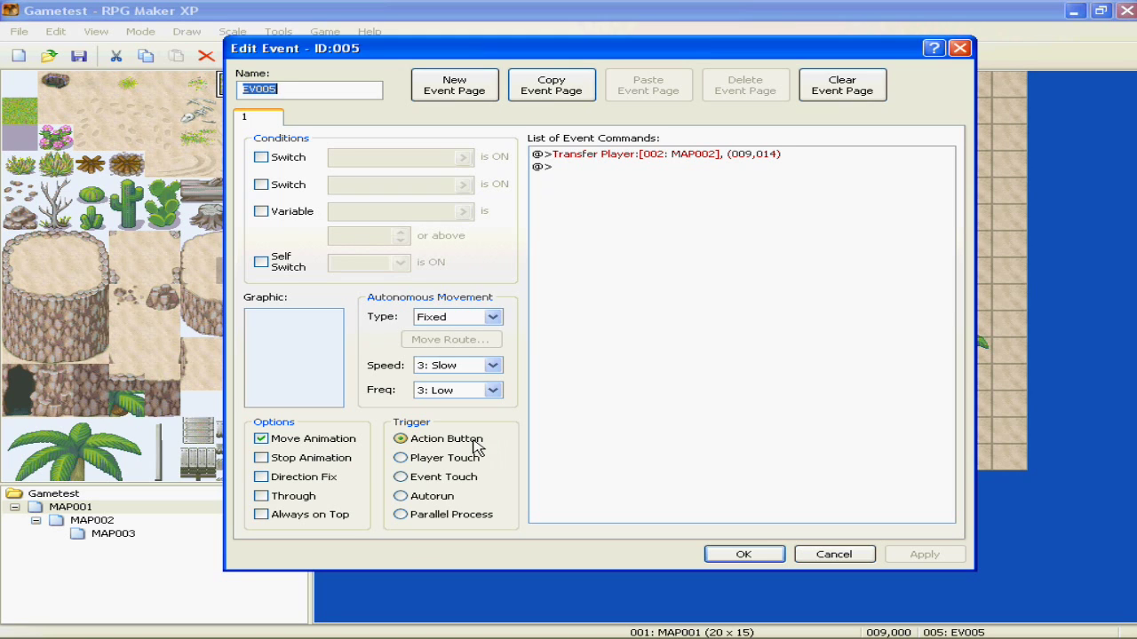
{"action": "left_click", "coordinate": [449, 457]}
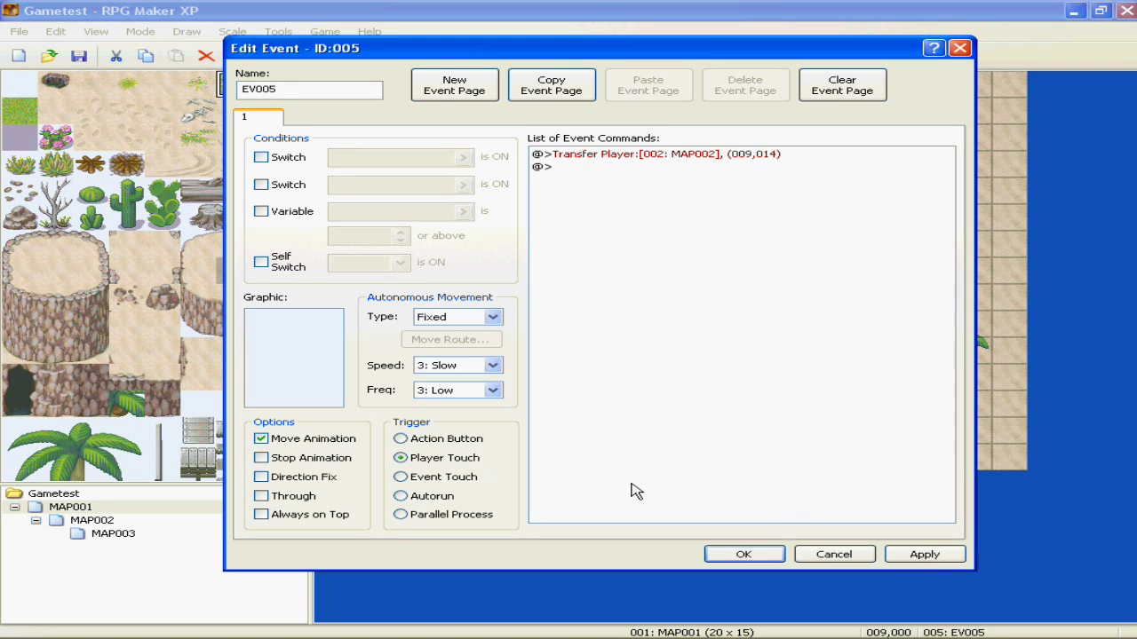
{"action": "left_click", "coordinate": [898, 556]}
{"action": "left_click", "coordinate": [757, 558]}
- Save and playtest a new game to confirm stepping on the event reaches MAP002
{"action": "key", "text": "alt+F4"}
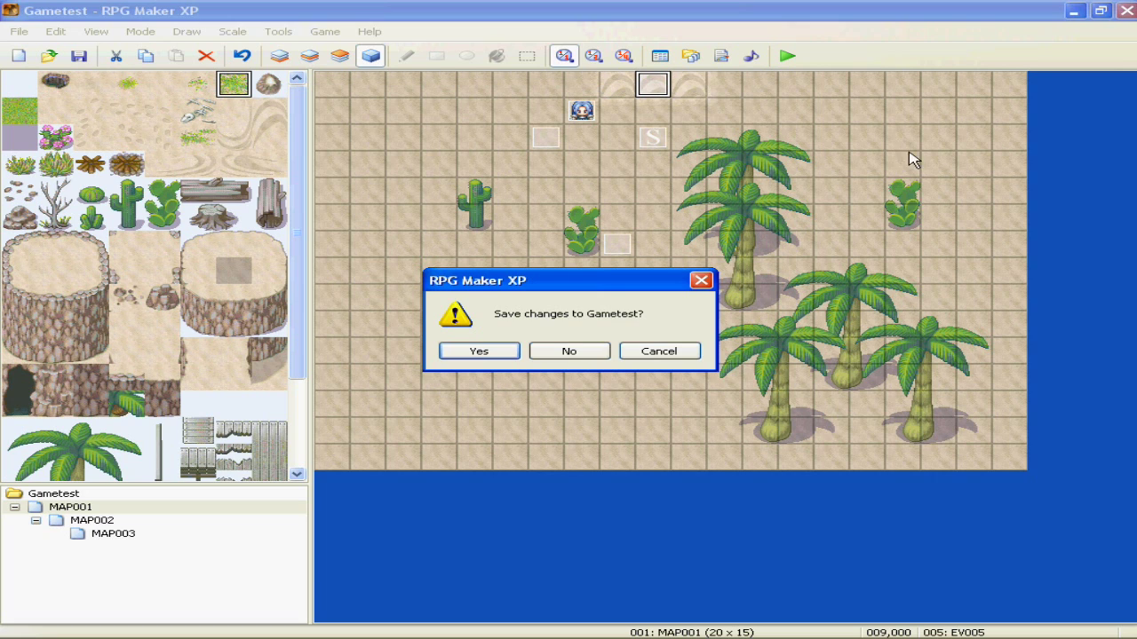
{"action": "key", "text": "Return"}
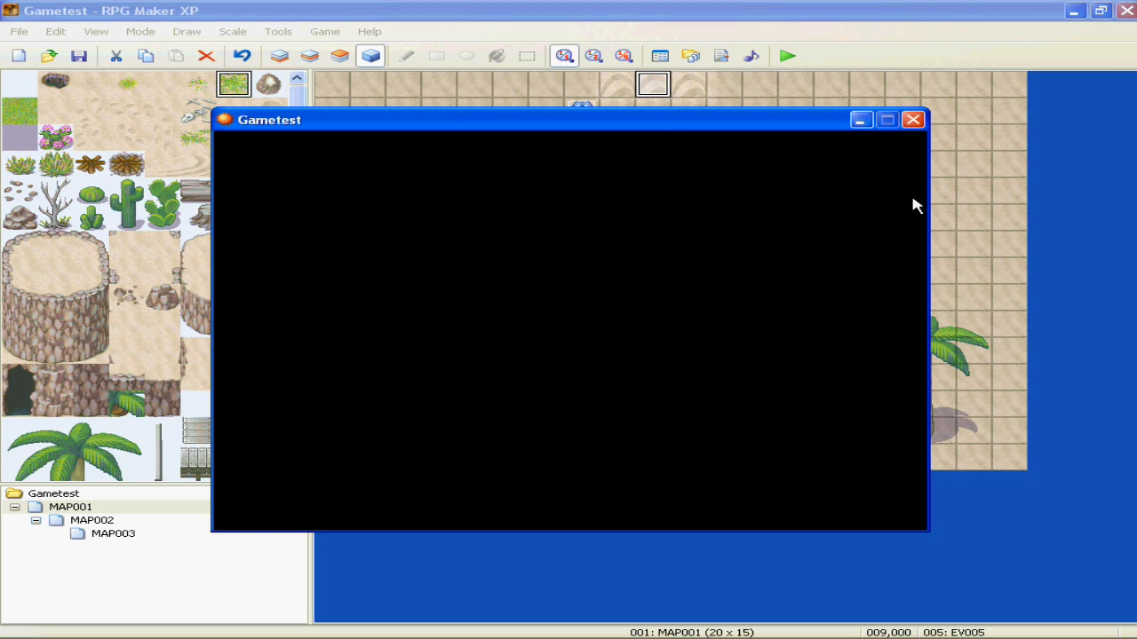
{"action": "key", "text": "Return"}
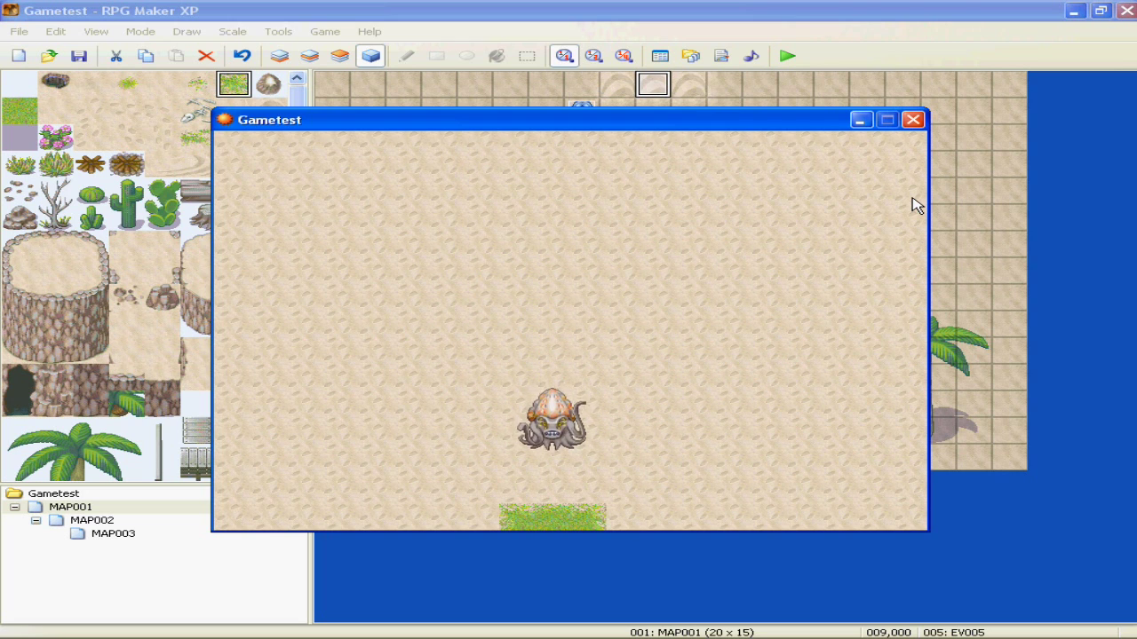
- Close the playtest and cut the transfer event from its top-row tile
{"action": "left_click", "coordinate": [913, 119]}
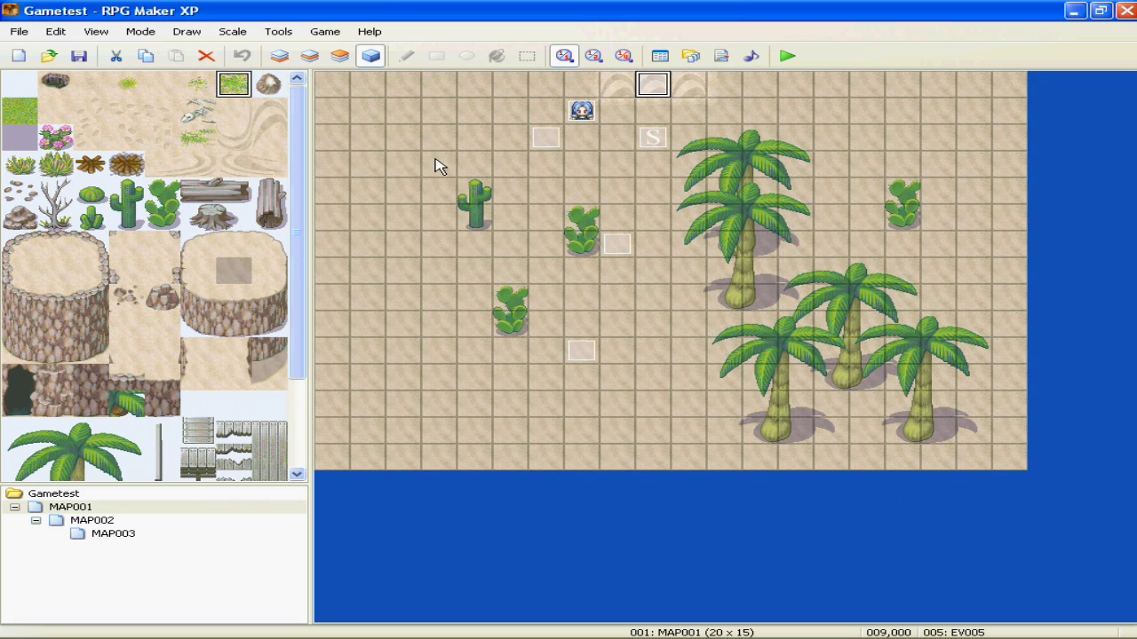
{"action": "left_click", "coordinate": [653, 186]}
{"action": "left_click", "coordinate": [653, 89]}
{"action": "right_click", "coordinate": [661, 87]}
{"action": "left_click", "coordinate": [690, 120]}
- Paste transfer-event copies onto the left and right neighbouring swirl tiles
{"action": "left_click", "coordinate": [624, 96]}
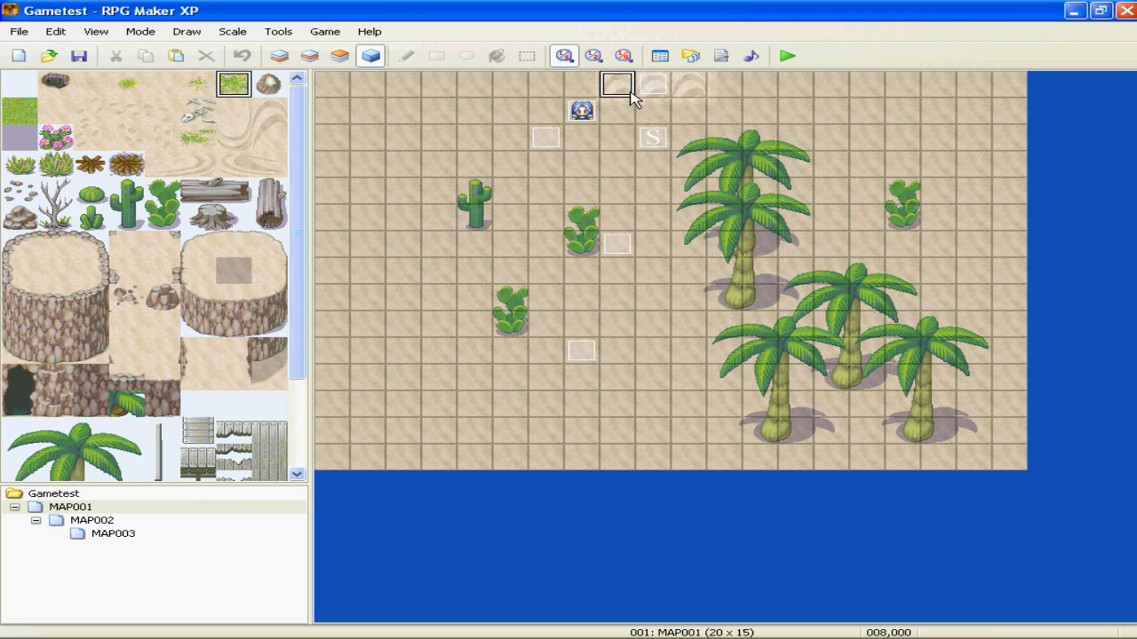
{"action": "right_click", "coordinate": [622, 88]}
{"action": "left_click", "coordinate": [659, 146]}
{"action": "right_click", "coordinate": [682, 84]}
{"action": "left_click", "coordinate": [733, 145]}
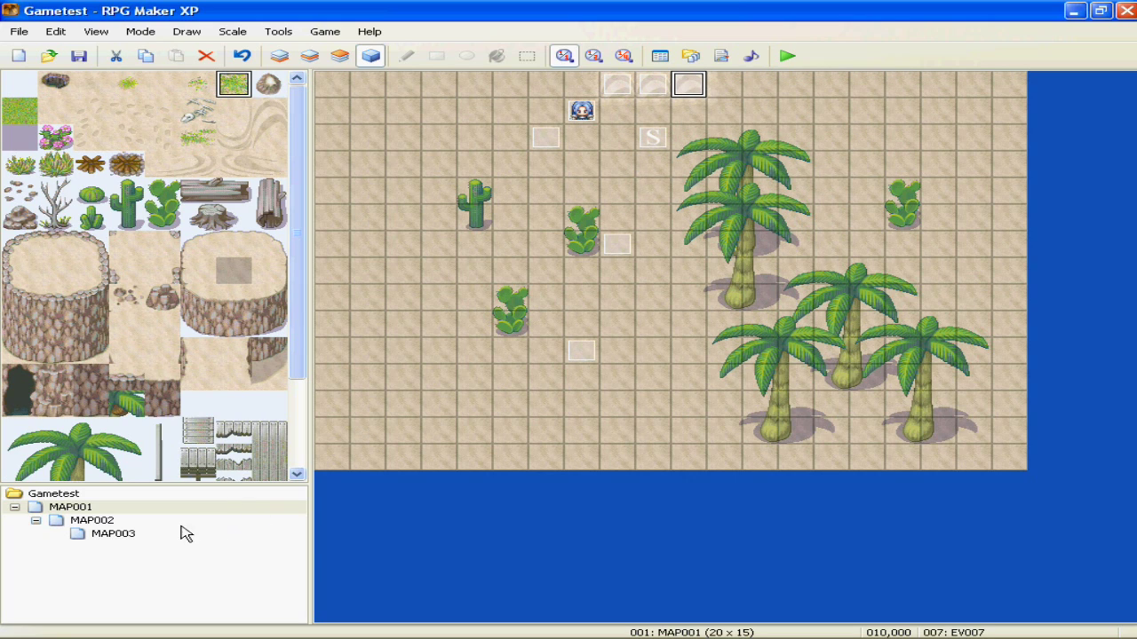
{"action": "left_click", "coordinate": [619, 134]}
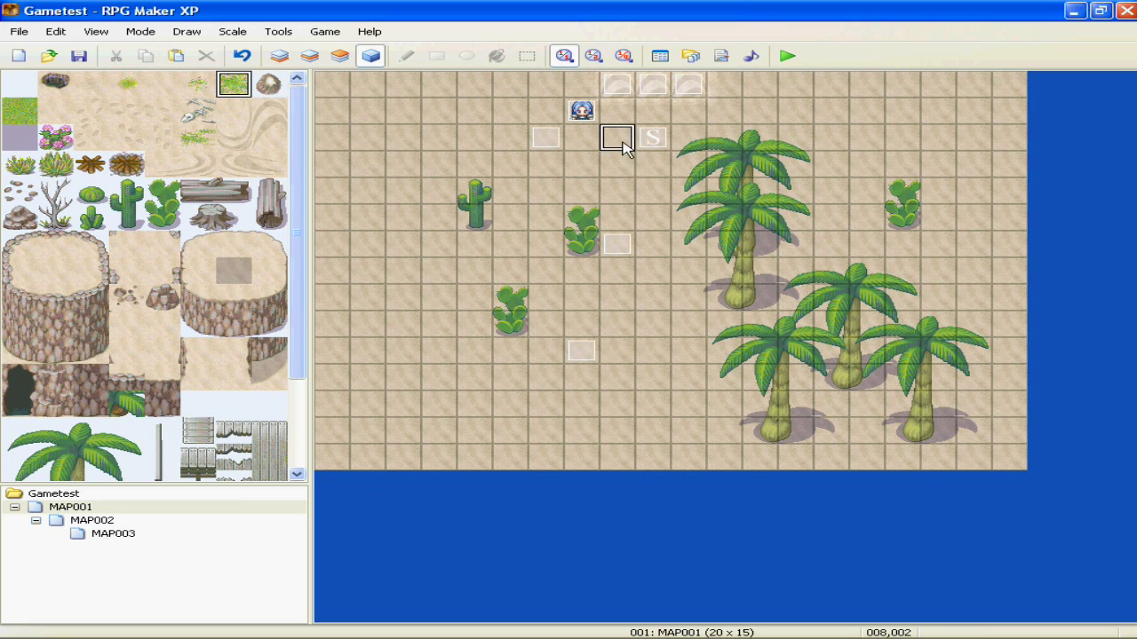
{"action": "left_click", "coordinate": [467, 144]}
{"action": "double_click", "coordinate": [466, 146]}
{"action": "right_click", "coordinate": [477, 149]}
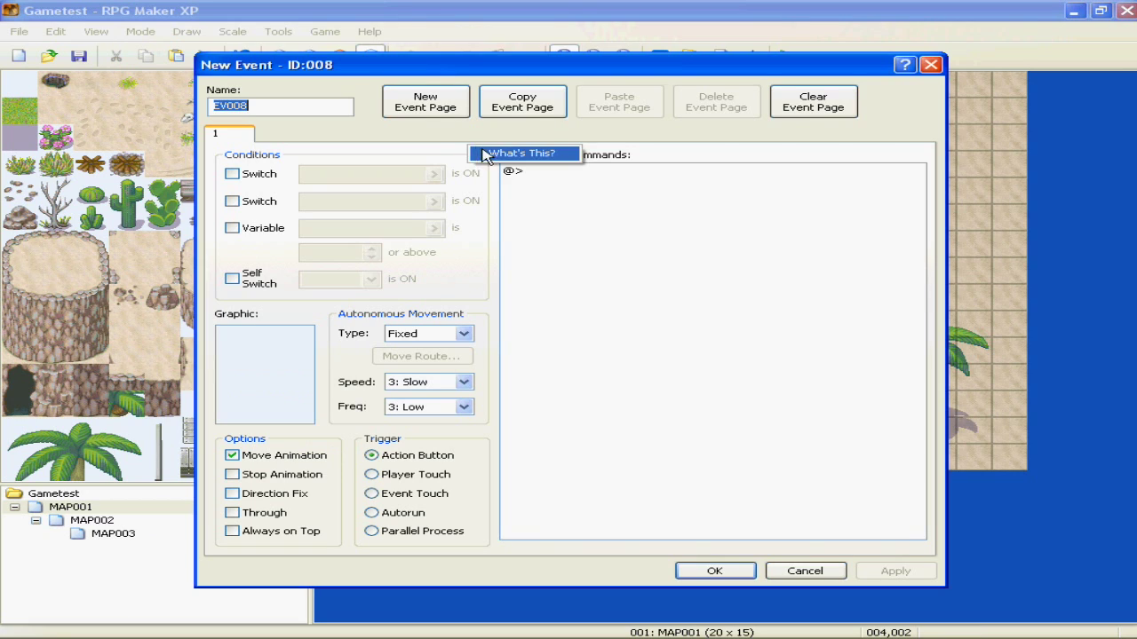
{"action": "left_click", "coordinate": [507, 173]}
{"action": "double_click", "coordinate": [507, 173]}
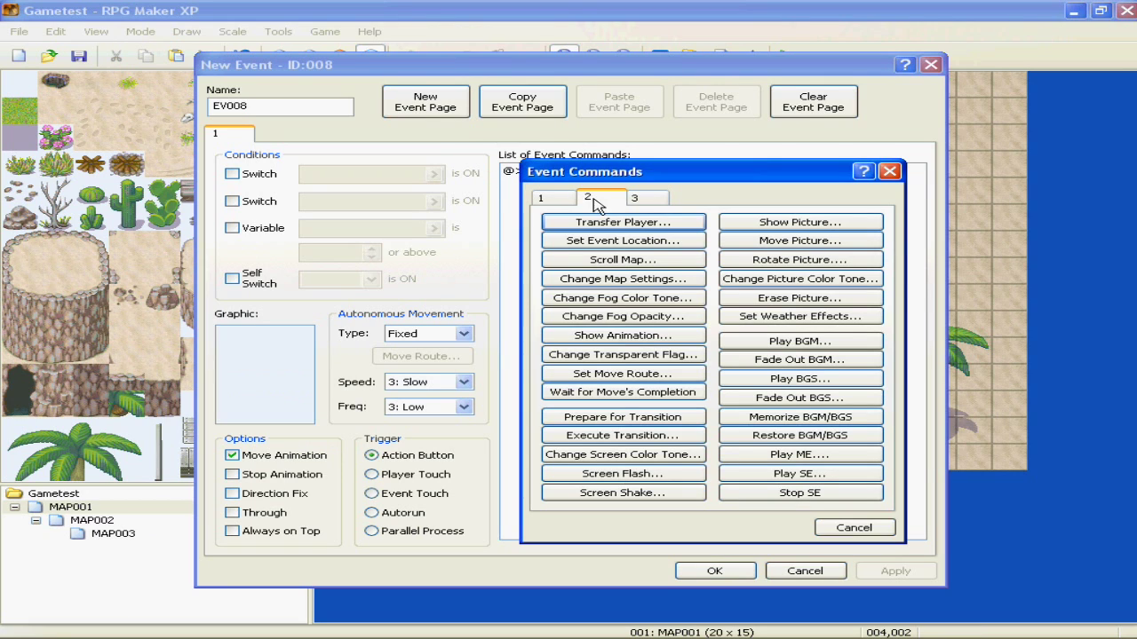
{"action": "left_click", "coordinate": [611, 241]}
{"action": "left_click", "coordinate": [733, 250]}
{"action": "left_click", "coordinate": [733, 249]}
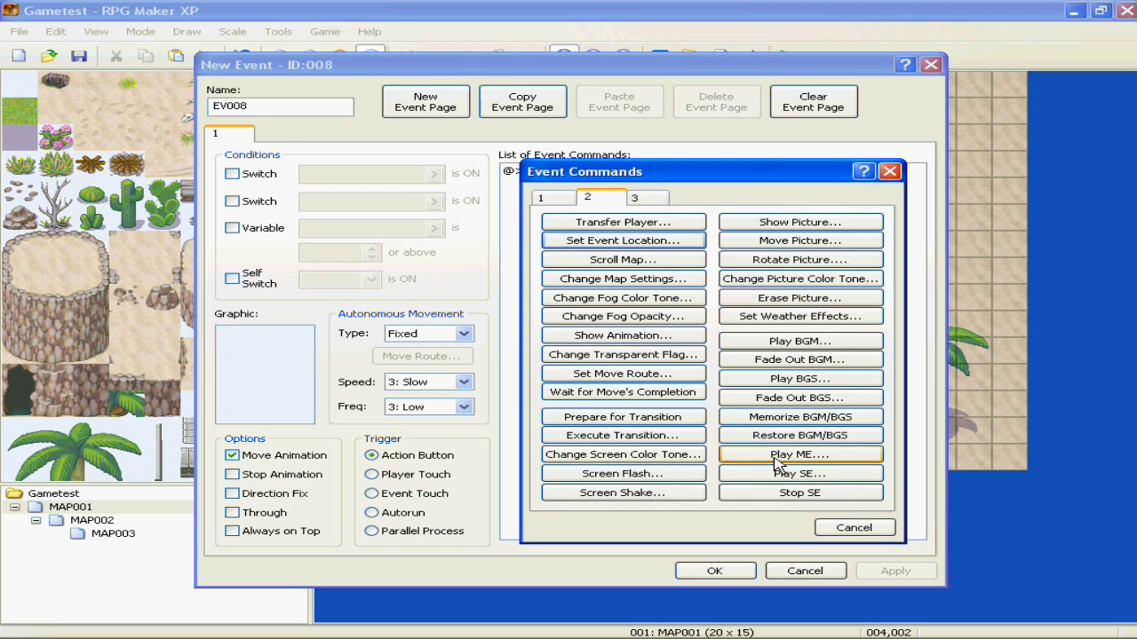
{"action": "left_click", "coordinate": [804, 493]}
{"action": "left_click", "coordinate": [681, 262]}
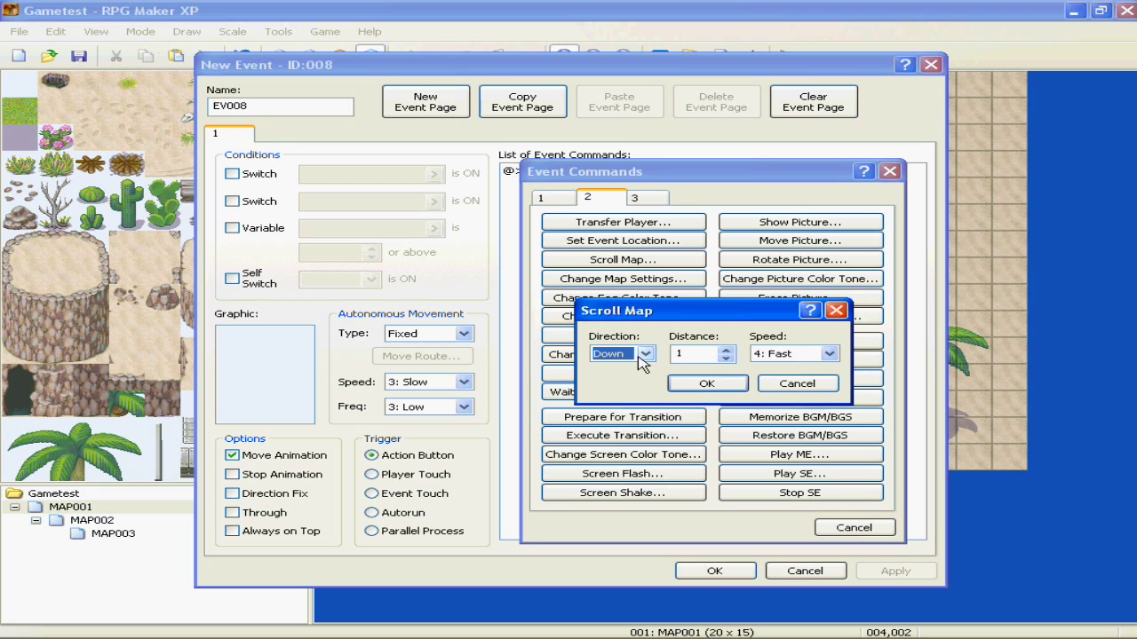
{"action": "left_click", "coordinate": [725, 350]}
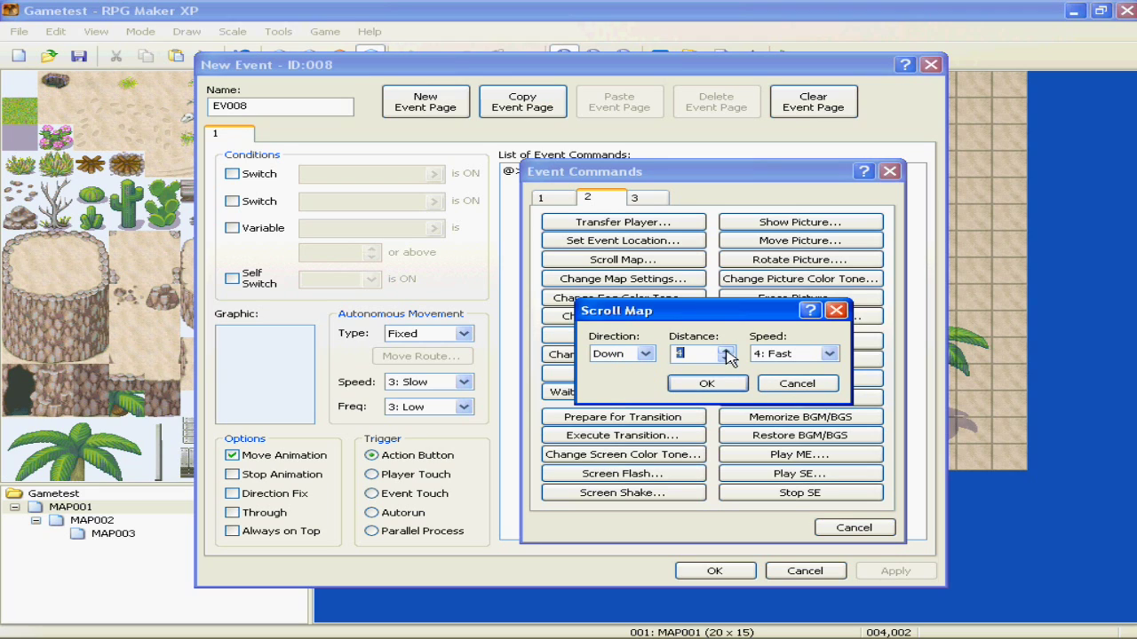
{"action": "left_click", "coordinate": [726, 350]}
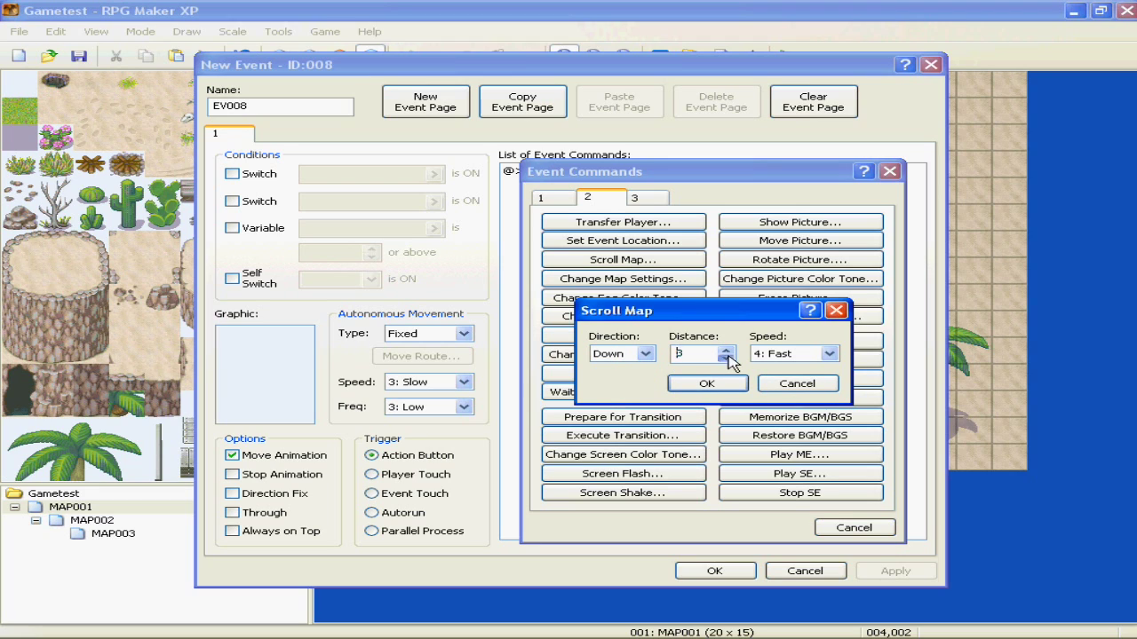
{"action": "left_click", "coordinate": [794, 388]}
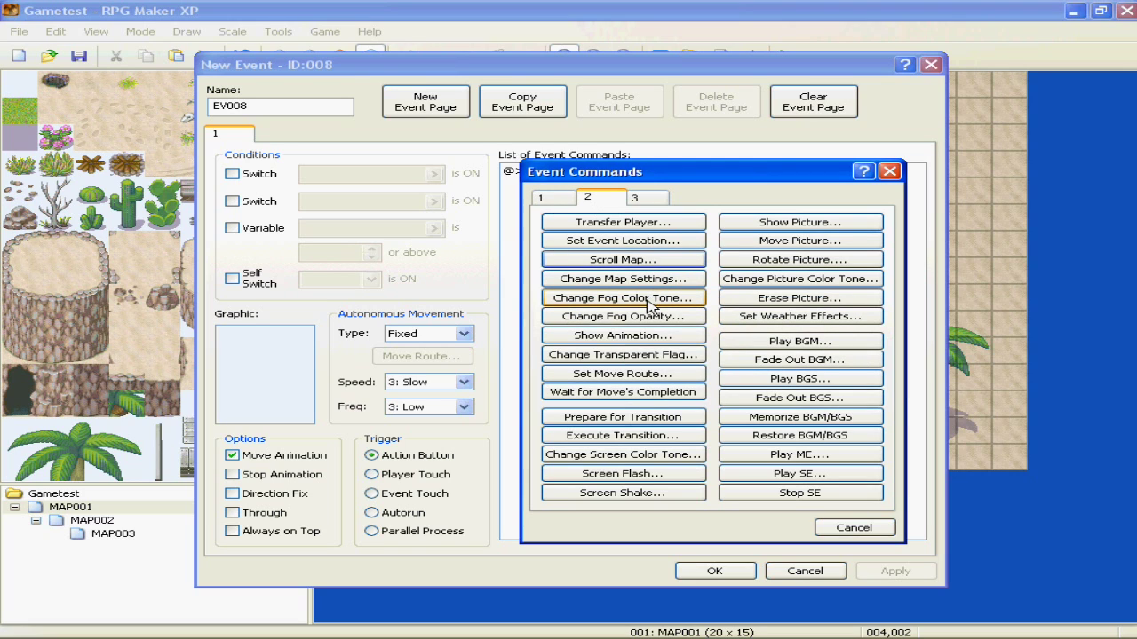
{"action": "left_click", "coordinate": [629, 281]}
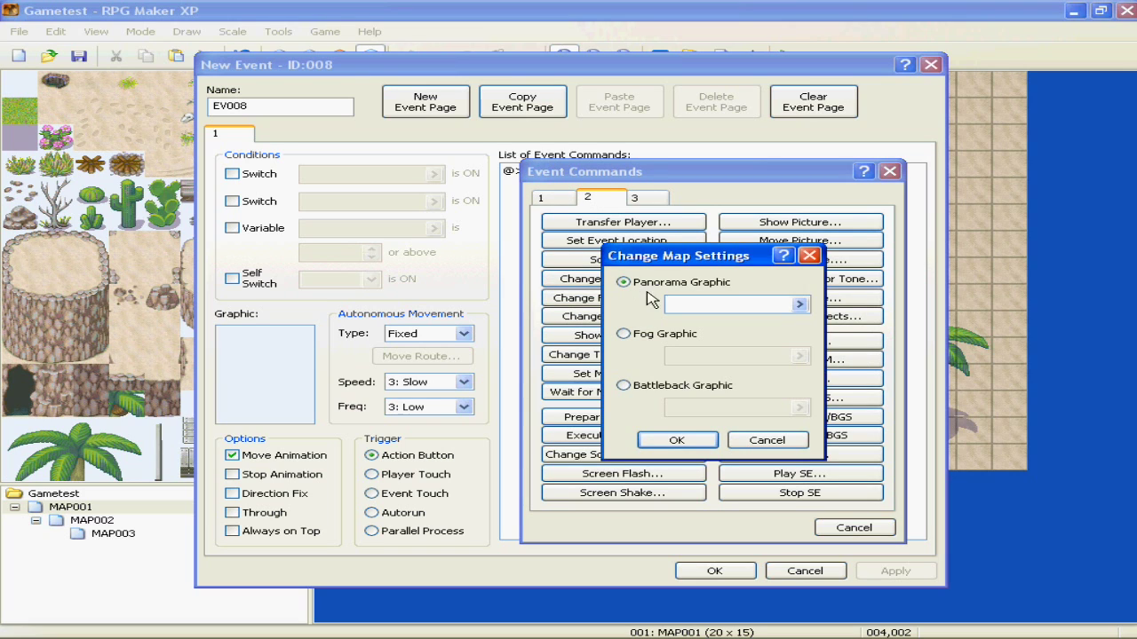
{"action": "left_click", "coordinate": [642, 334]}
{"action": "left_click", "coordinate": [645, 383]}
{"action": "left_click", "coordinate": [650, 349]}
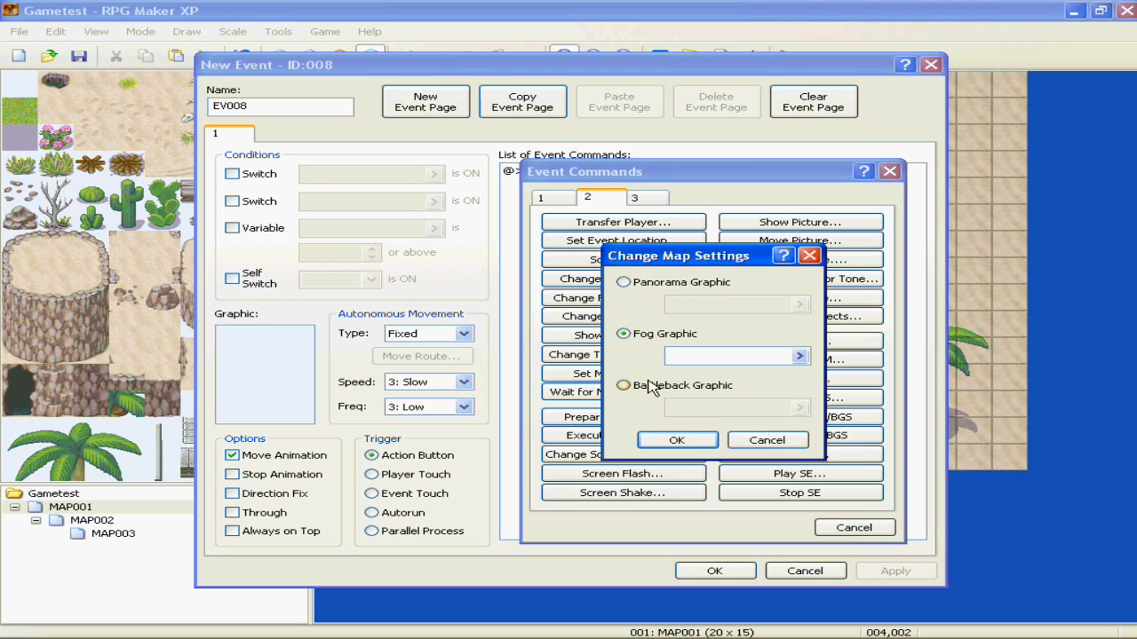
{"action": "left_click", "coordinate": [652, 387]}
{"action": "left_click", "coordinate": [666, 336]}
{"action": "left_click", "coordinate": [667, 286]}
{"action": "left_click", "coordinate": [789, 306]}
{"action": "key", "text": "Down"}
{"action": "key", "text": "Down"}
{"action": "key", "text": "Down"}
{"action": "key", "text": "Down"}
{"action": "key", "text": "Down"}
{"action": "key", "text": "Down"}
{"action": "key", "text": "Down"}
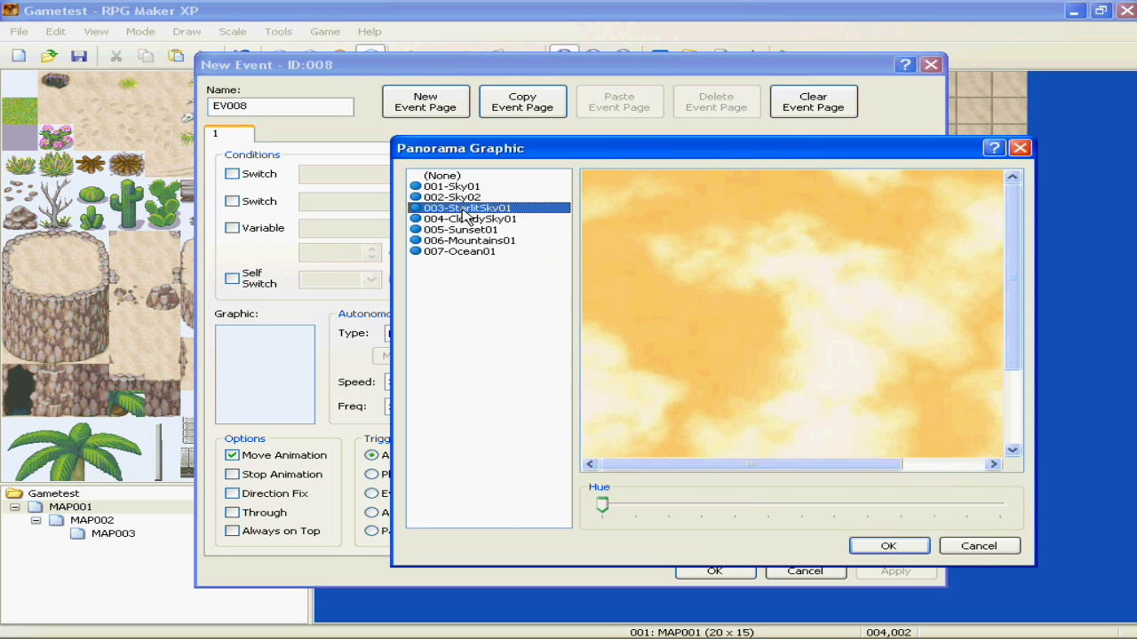
{"action": "key", "text": "Up"}
{"action": "key", "text": "Up"}
{"action": "key", "text": "Up"}
{"action": "key", "text": "Up"}
{"action": "key", "text": "Up"}
{"action": "key", "text": "Up"}
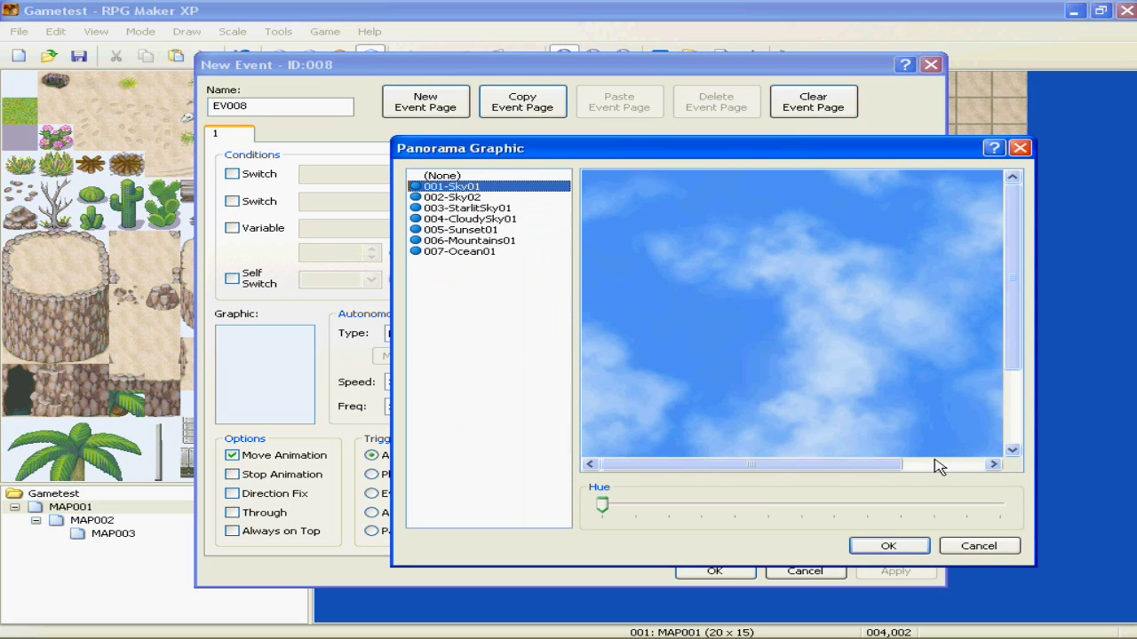
{"action": "left_click", "coordinate": [961, 544]}
{"action": "left_click", "coordinate": [767, 441]}
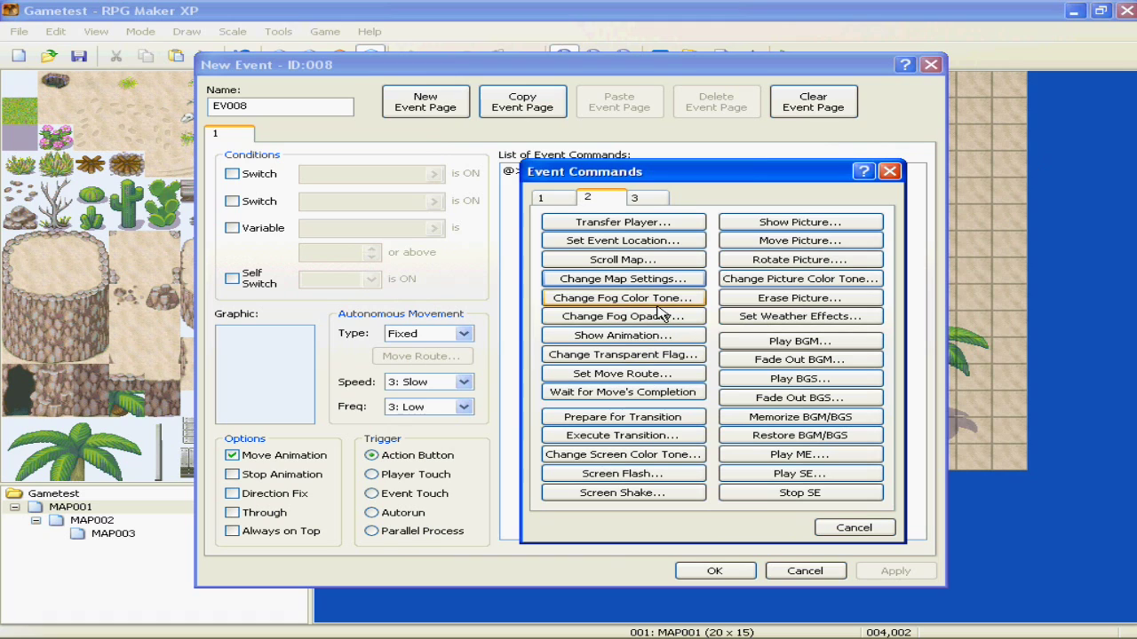
{"action": "left_click", "coordinate": [665, 300]}
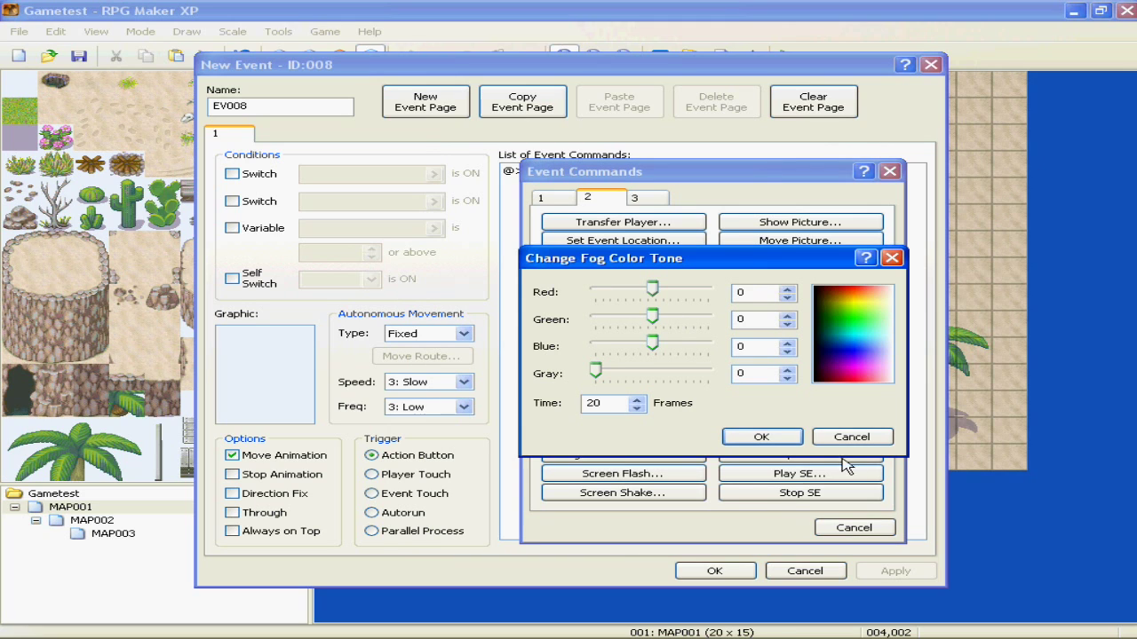
{"action": "left_click_drag", "start_coordinate": [611, 410], "coordinate": [548, 410]}
{"action": "left_click", "coordinate": [830, 436]}
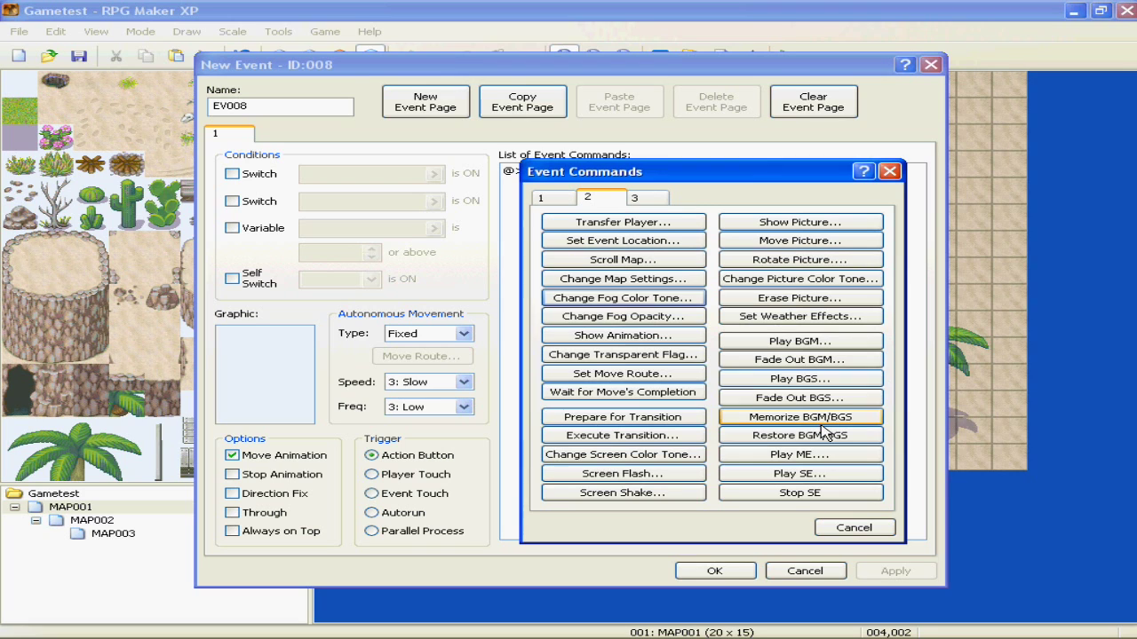
{"action": "left_click", "coordinate": [632, 317]}
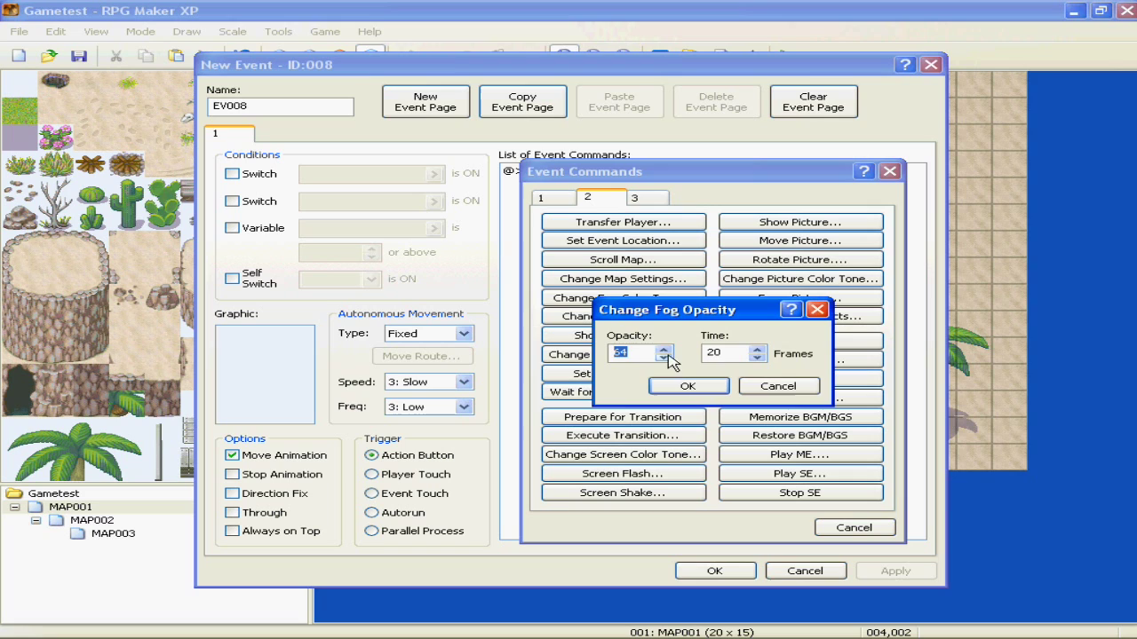
{"action": "left_click", "coordinate": [769, 389]}
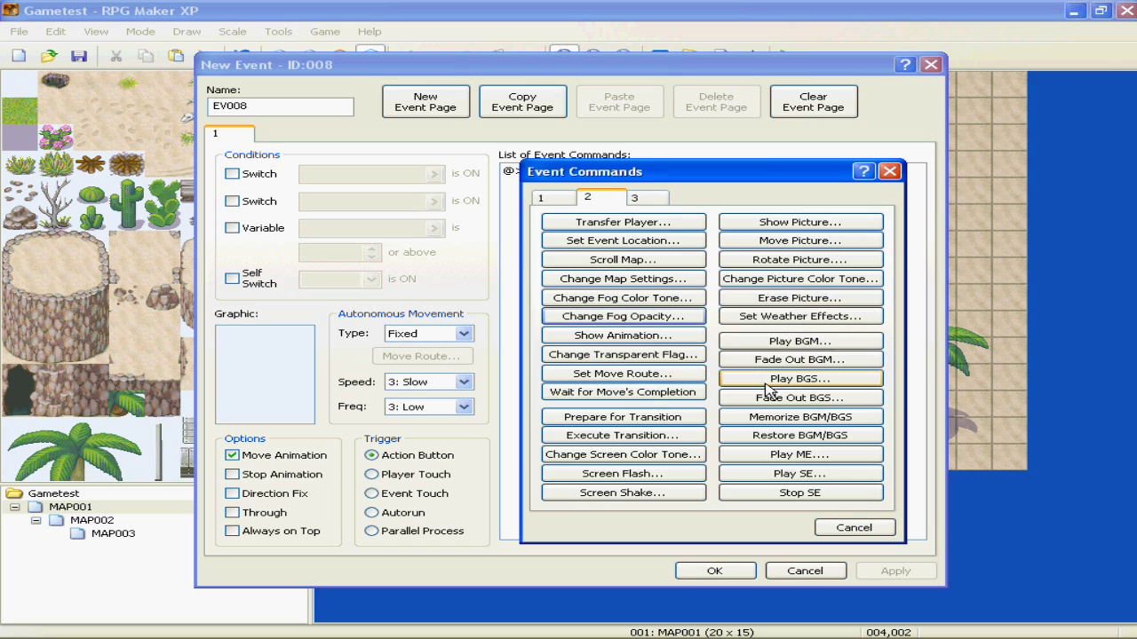
- Review Show Animation with Player as target and 001: Special Move as the animation
{"action": "left_click", "coordinate": [657, 339]}
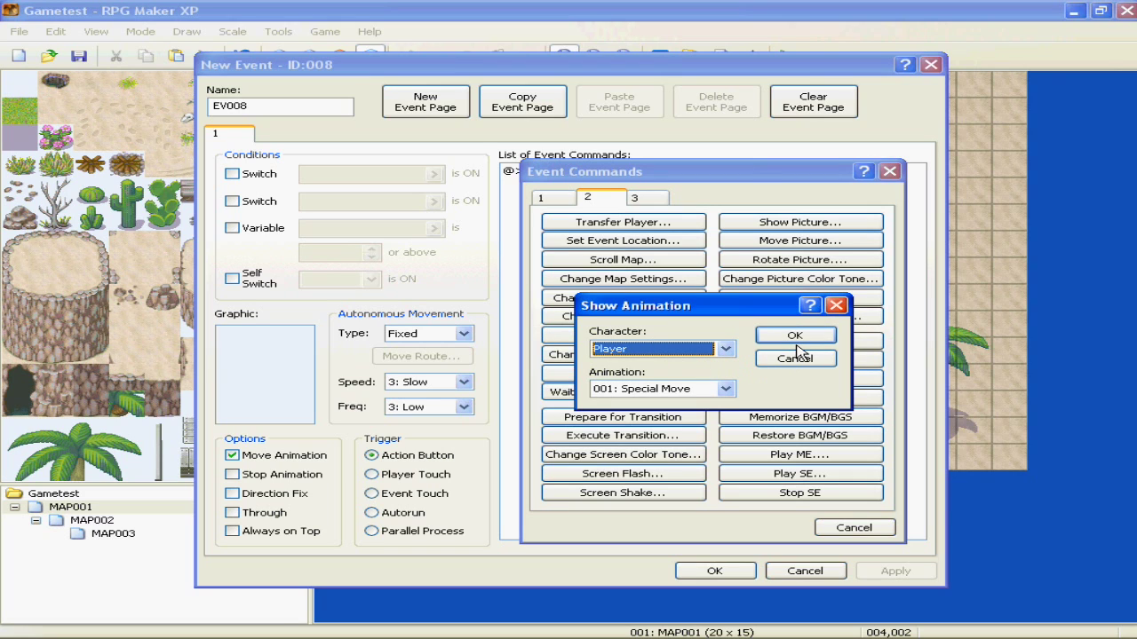
{"action": "left_click", "coordinate": [725, 349]}
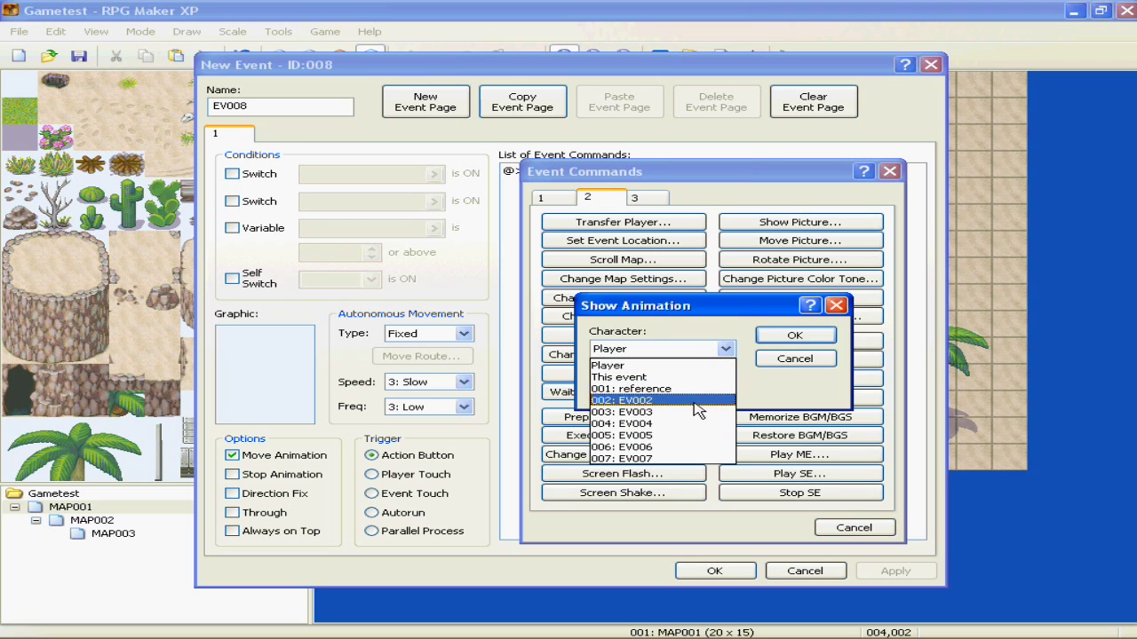
{"action": "left_click", "coordinate": [783, 396]}
{"action": "left_click", "coordinate": [687, 389]}
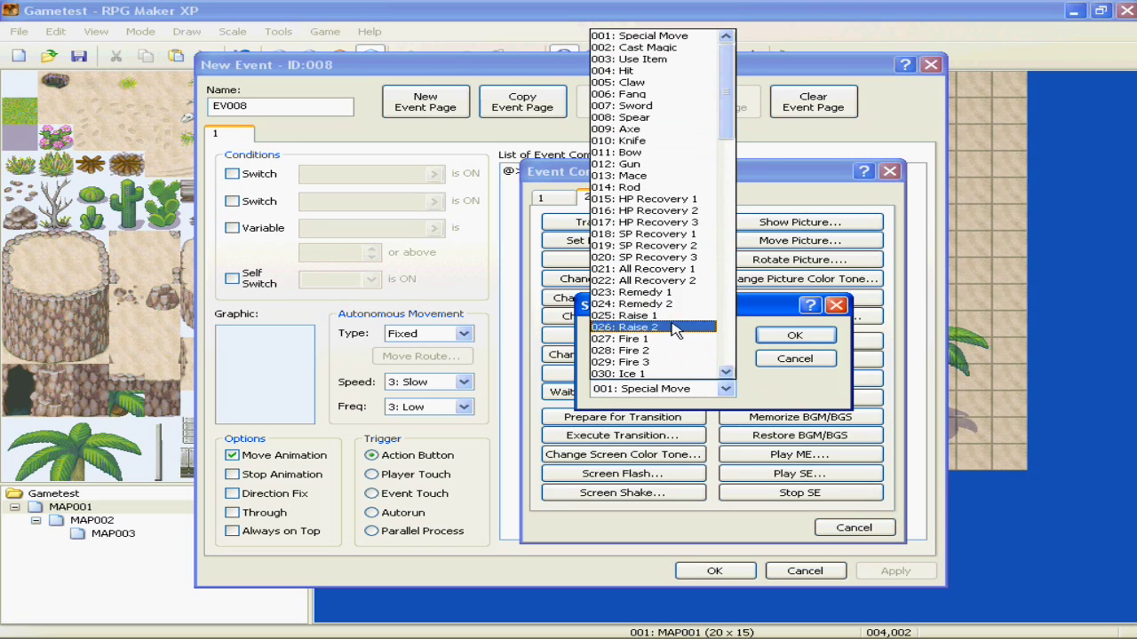
{"action": "left_click", "coordinate": [711, 373]}
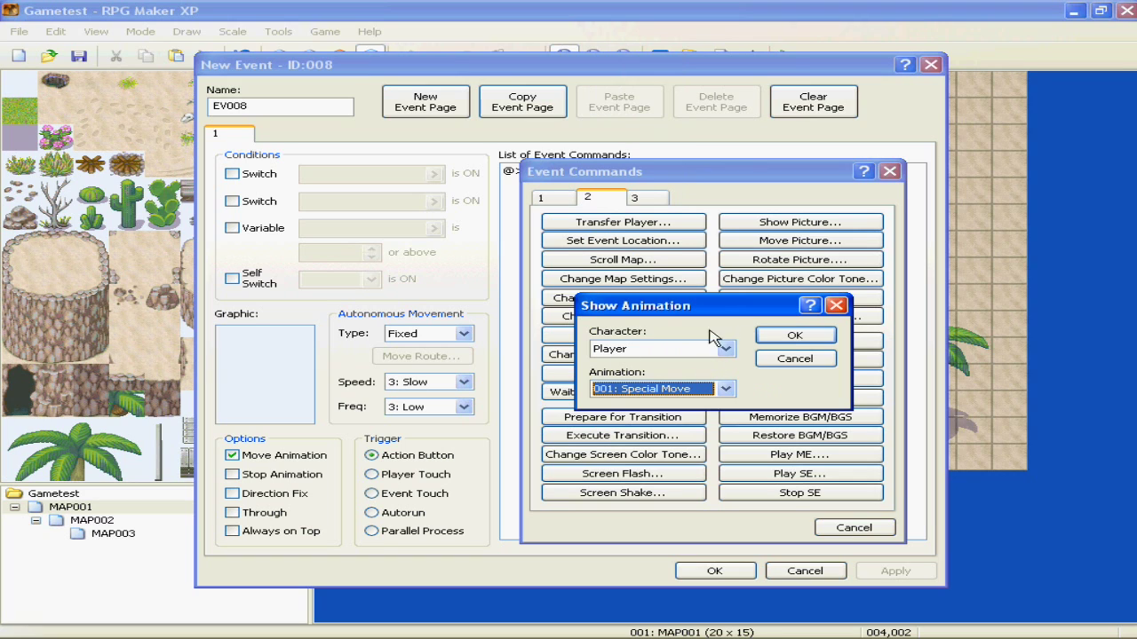
- Browse other animations, cancel Show Animation, and bring up Change Transparent Flag instead
{"action": "left_click", "coordinate": [681, 391]}
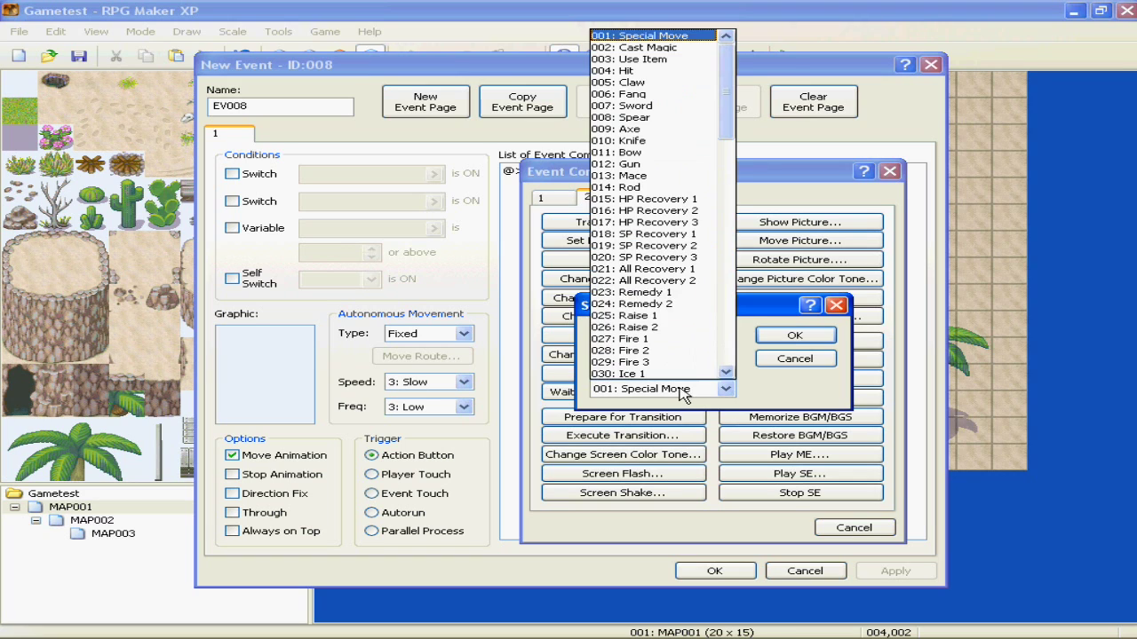
{"action": "left_click", "coordinate": [657, 297]}
{"action": "left_click", "coordinate": [681, 389]}
{"action": "left_click", "coordinate": [676, 320]}
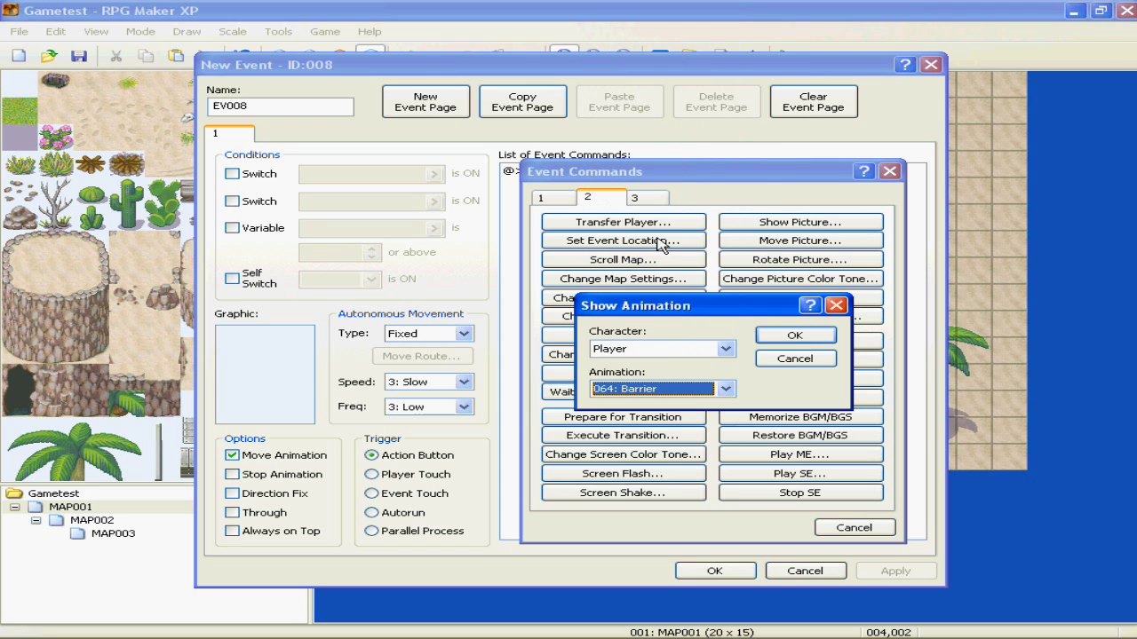
{"action": "left_click", "coordinate": [726, 348]}
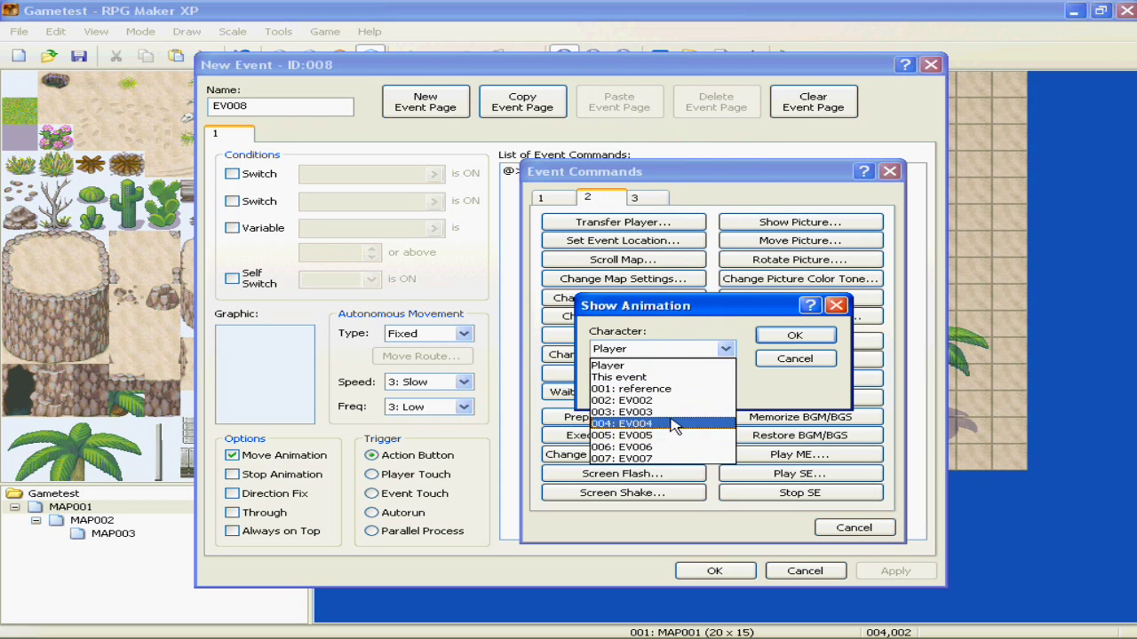
{"action": "left_click", "coordinate": [824, 386]}
{"action": "left_click", "coordinate": [803, 356]}
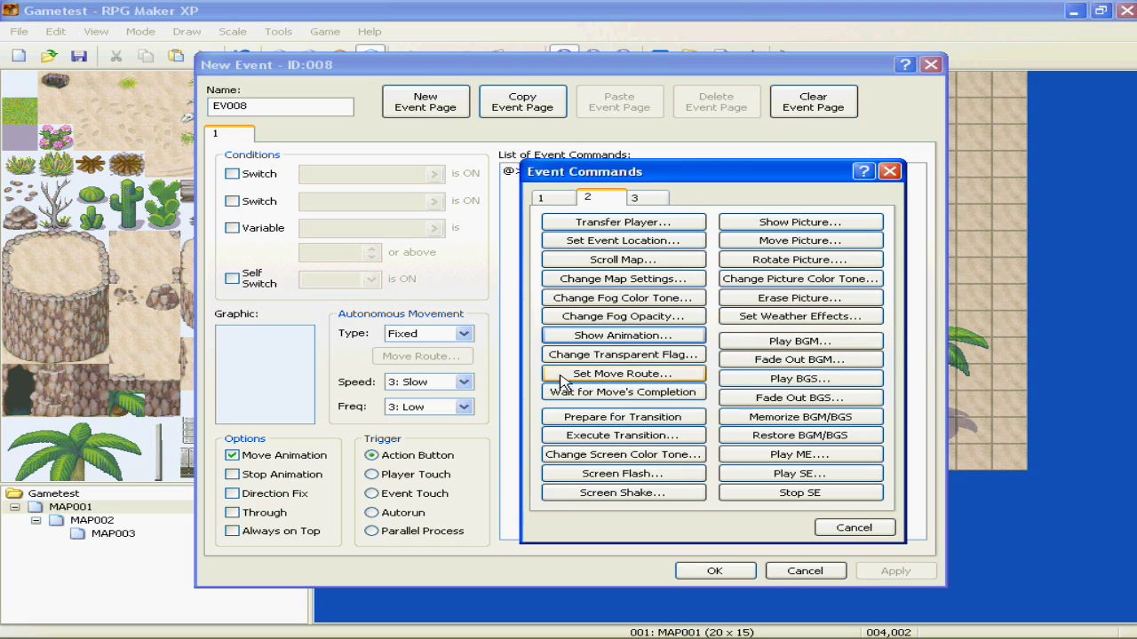
{"action": "left_click", "coordinate": [620, 357]}
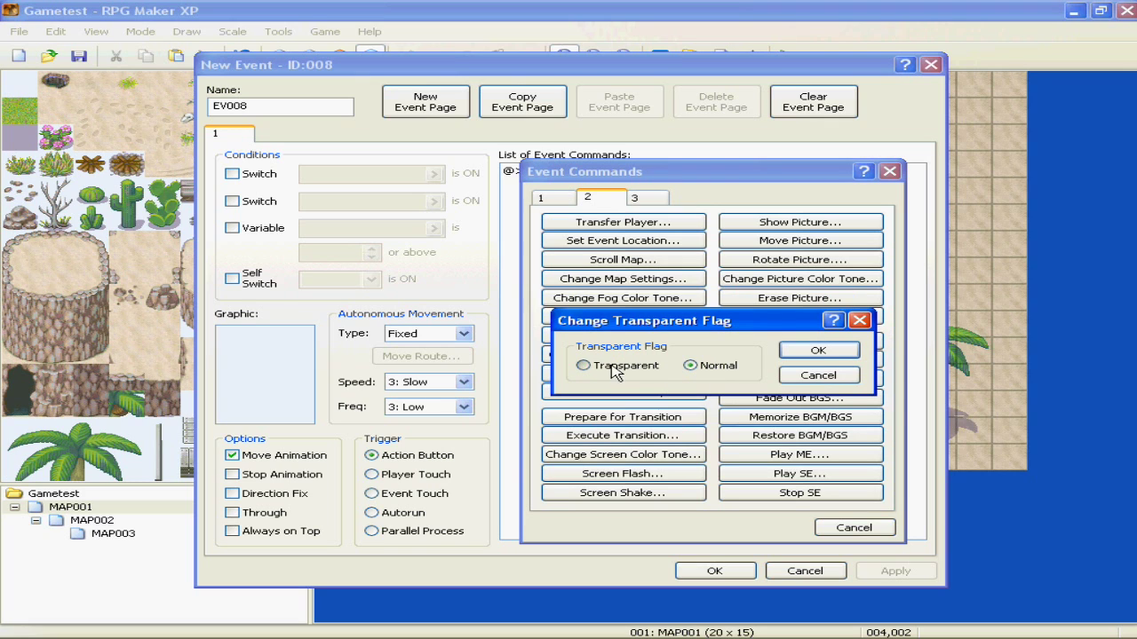
- Cancel the transparency flag at Normal, then close Set Move Route unchanged with Player selected
{"action": "left_click", "coordinate": [701, 367]}
{"action": "left_click", "coordinate": [824, 376]}
{"action": "left_click", "coordinate": [634, 377]}
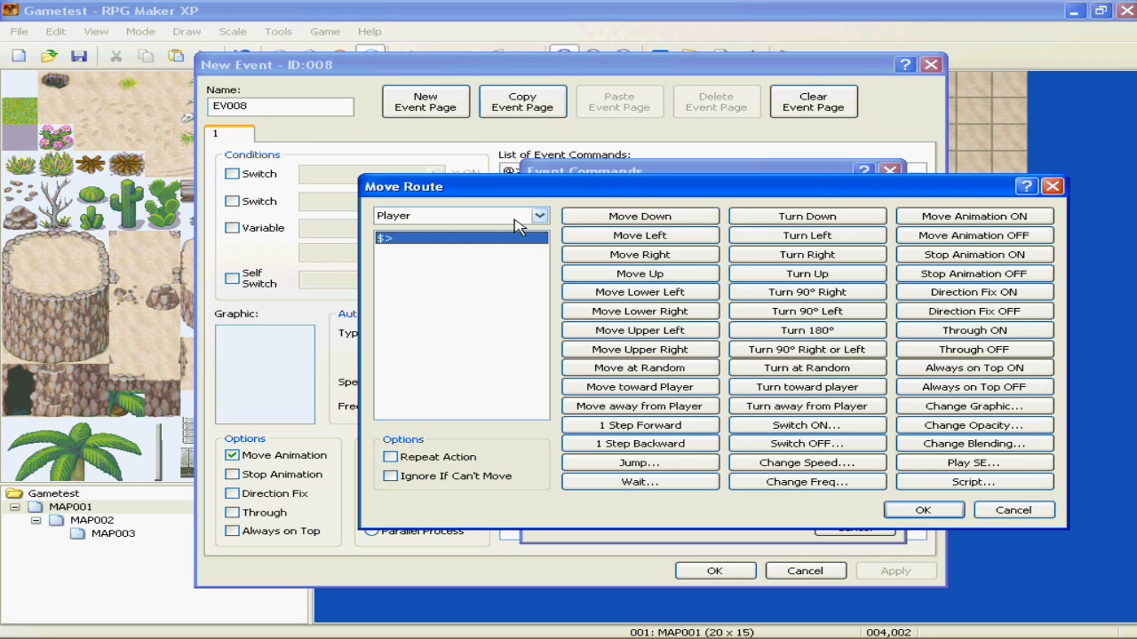
{"action": "left_click", "coordinate": [512, 224]}
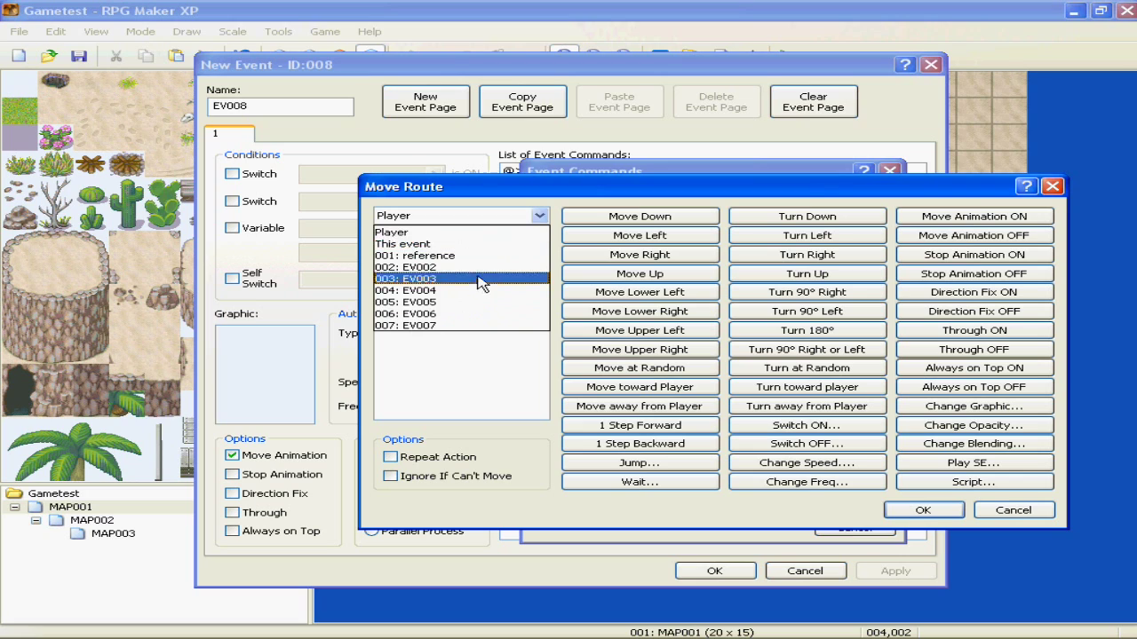
{"action": "left_click", "coordinate": [473, 350]}
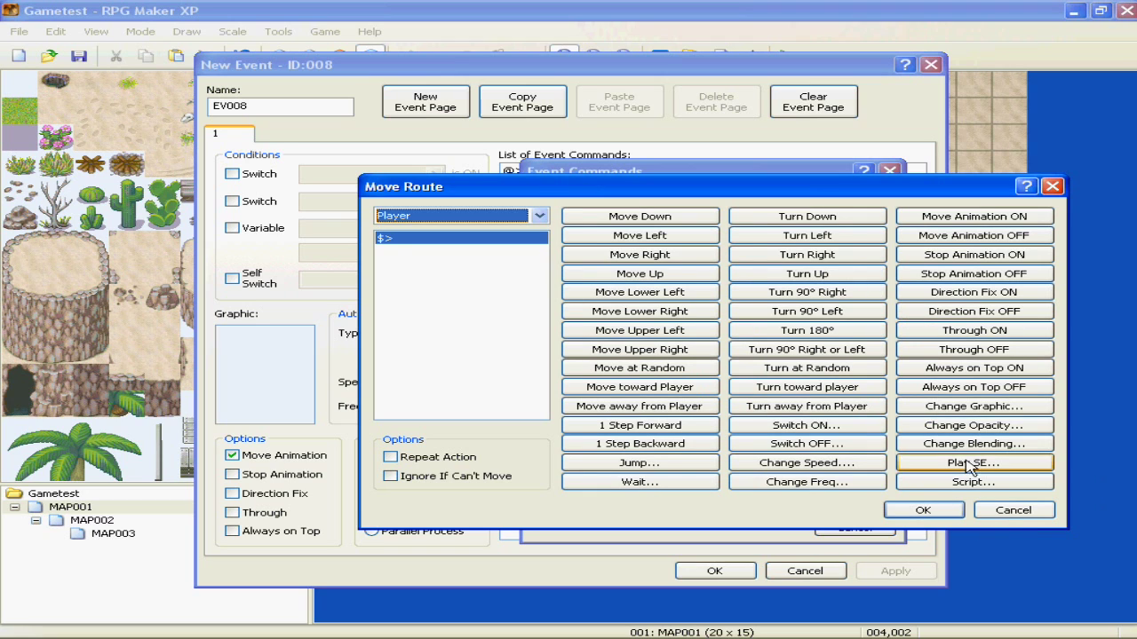
{"action": "left_click", "coordinate": [1013, 510]}
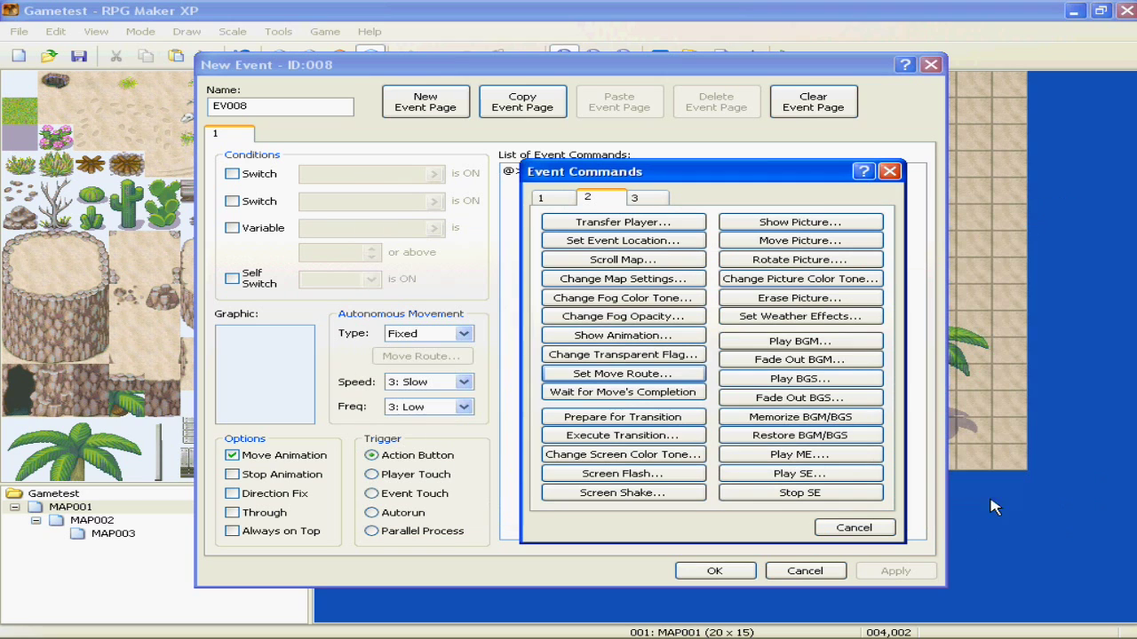
{"action": "left_click", "coordinate": [625, 423]}
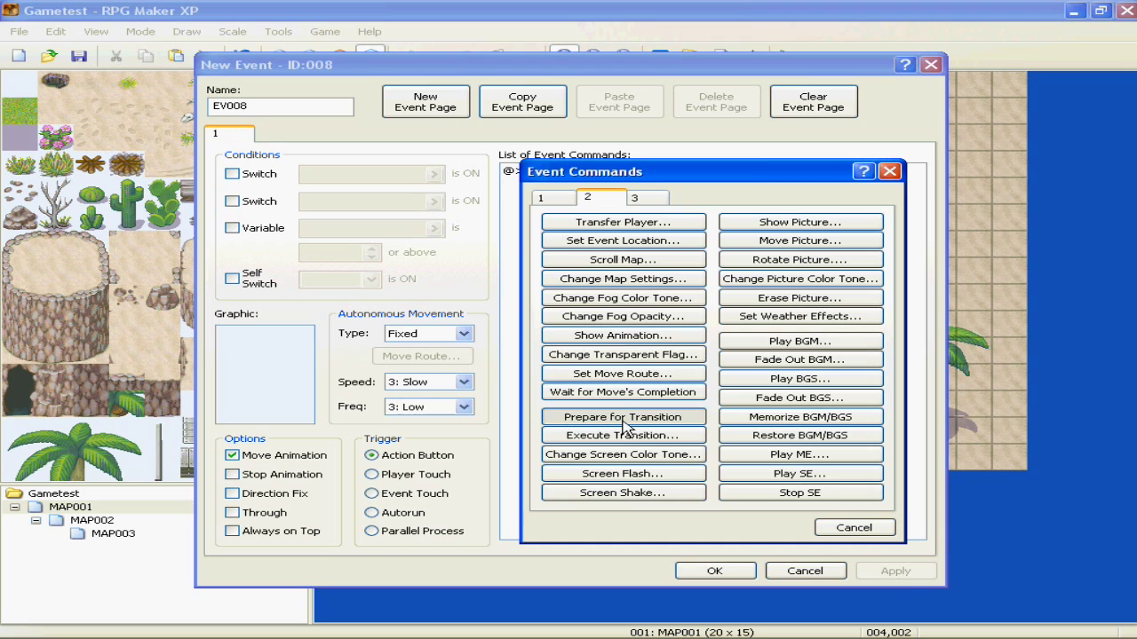
{"action": "left_click", "coordinate": [588, 174]}
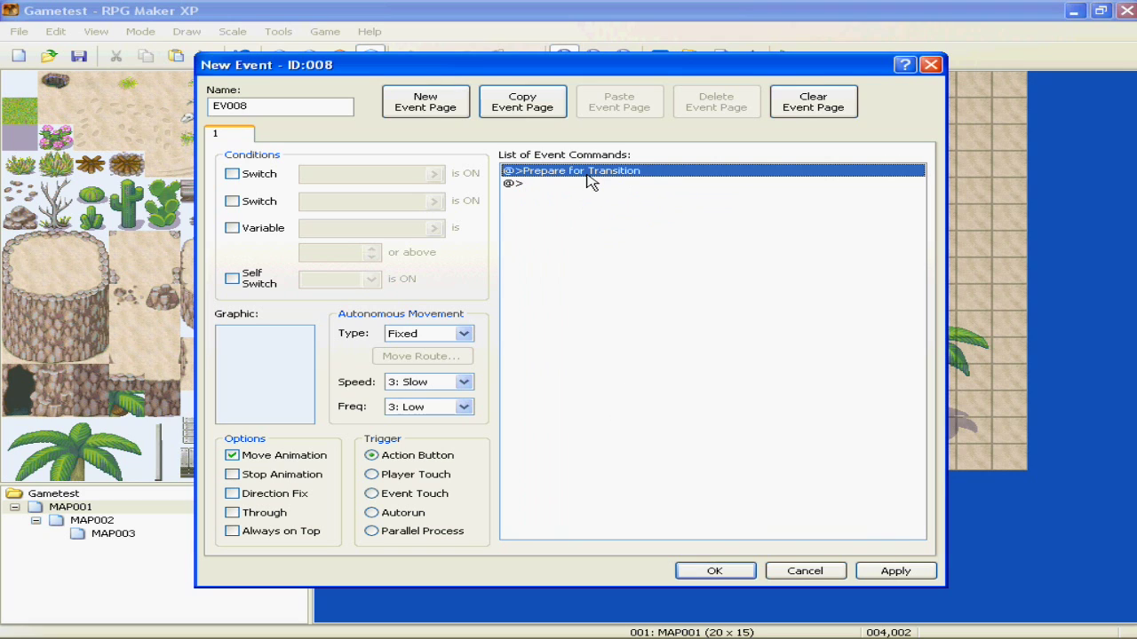
{"action": "key", "text": "Delete"}
{"action": "double_click", "coordinate": [590, 174]}
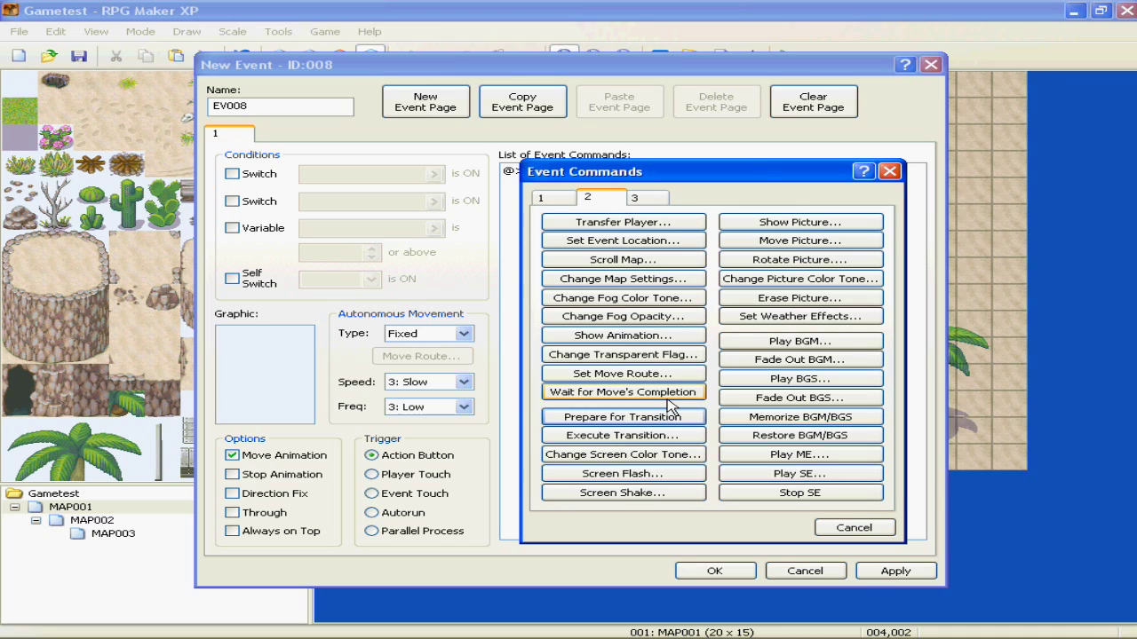
{"action": "left_click", "coordinate": [668, 441]}
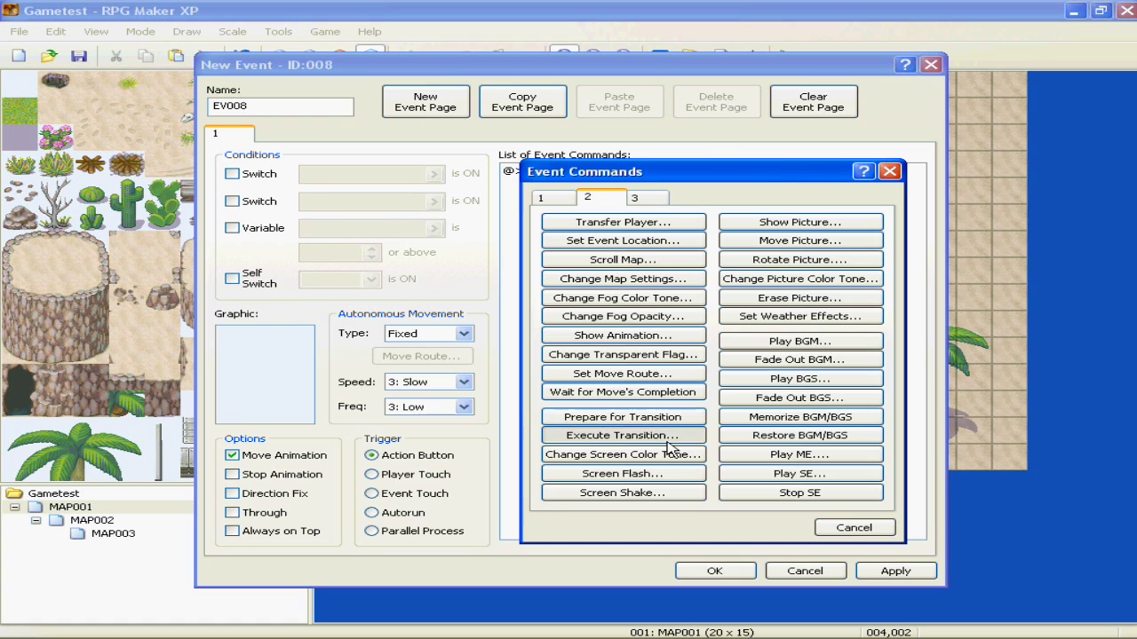
{"action": "left_click", "coordinate": [382, 198]}
{"action": "left_click", "coordinate": [375, 221]}
{"action": "left_click", "coordinate": [373, 267]}
{"action": "left_click", "coordinate": [373, 304]}
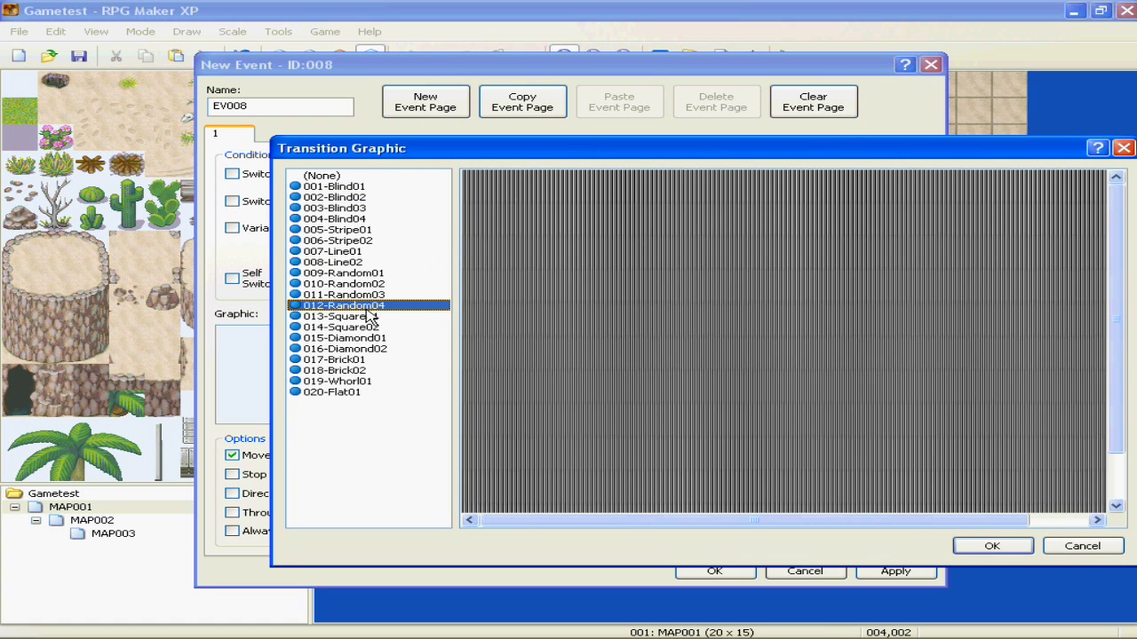
{"action": "left_click", "coordinate": [373, 353]}
{"action": "left_click", "coordinate": [373, 380]}
{"action": "left_click", "coordinate": [1082, 546]}
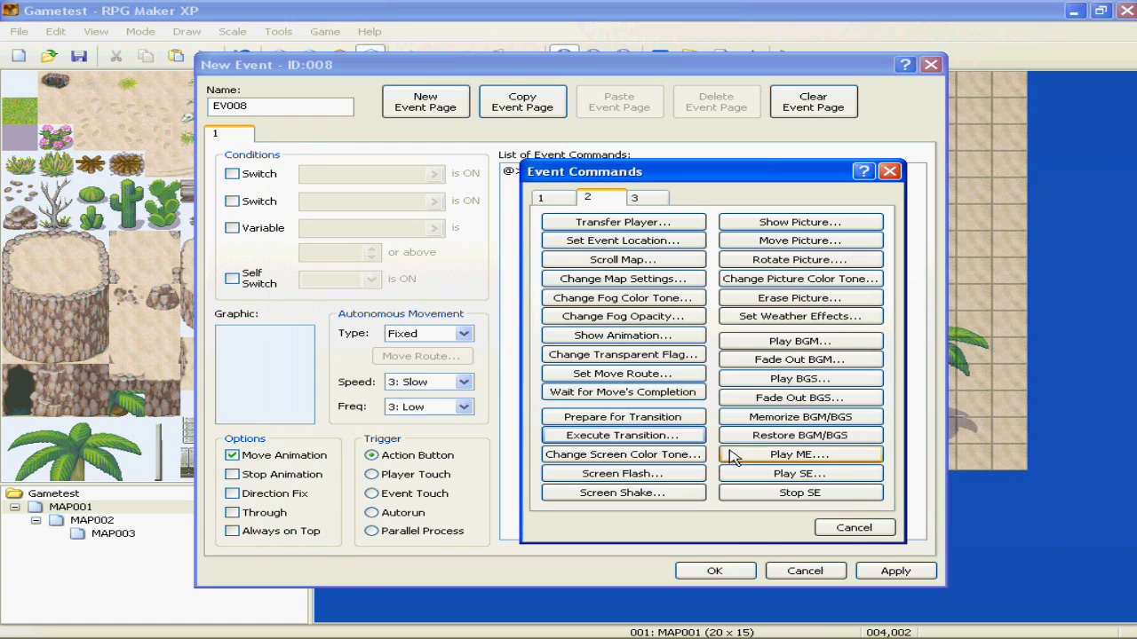
{"action": "left_click", "coordinate": [621, 457]}
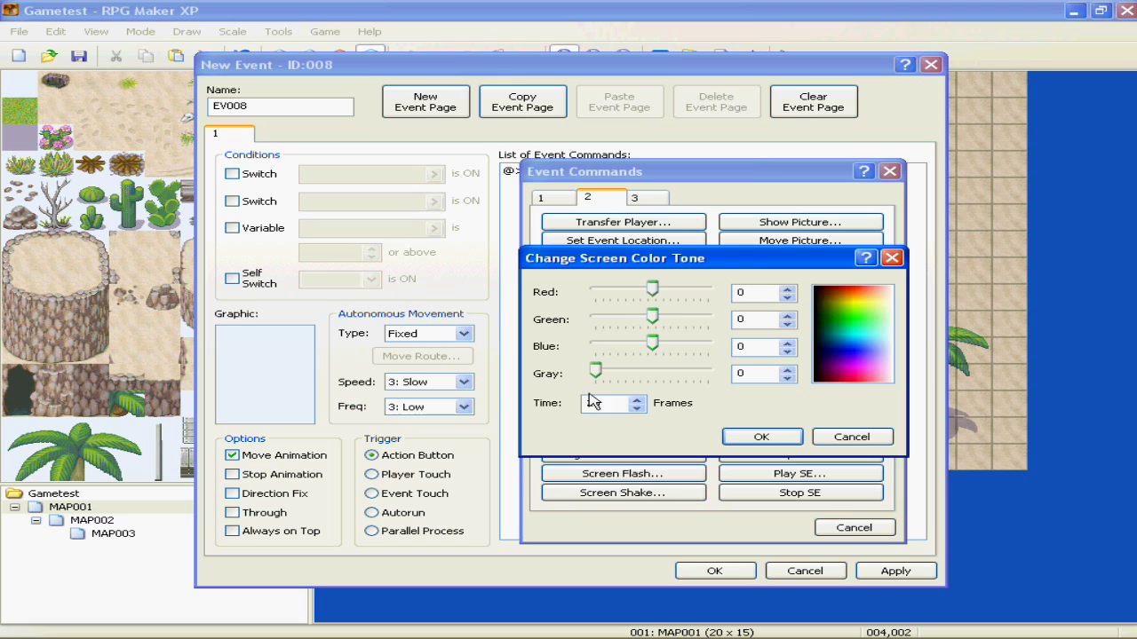
{"action": "left_click_drag", "start_coordinate": [654, 347], "coordinate": [531, 339]}
{"action": "left_click_drag", "start_coordinate": [657, 322], "coordinate": [533, 311]}
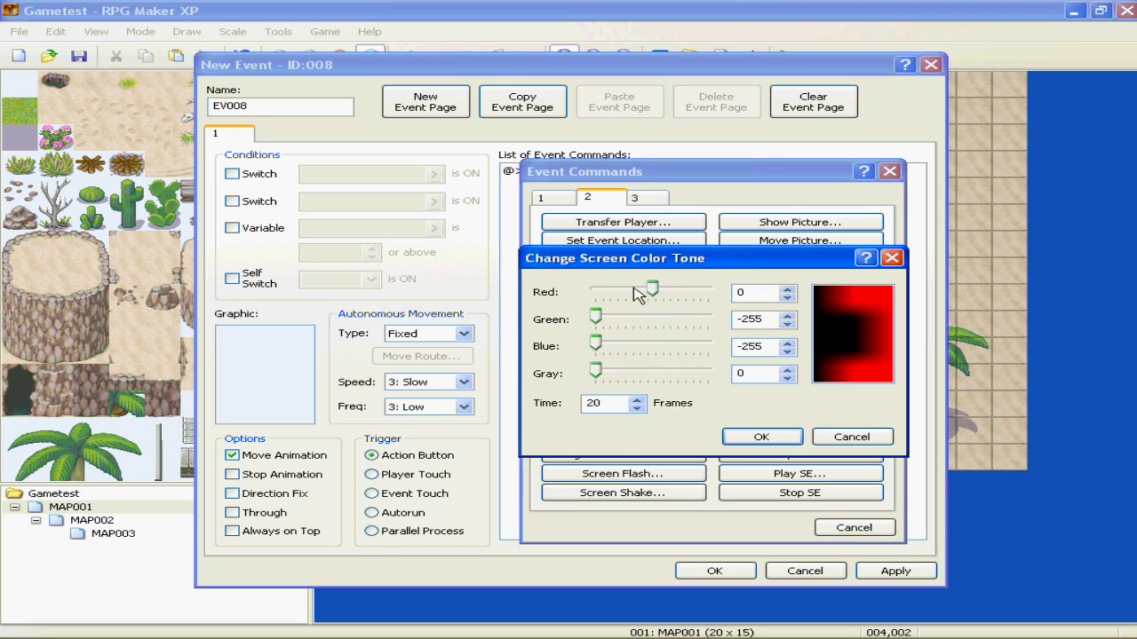
{"action": "left_click_drag", "start_coordinate": [637, 290], "coordinate": [564, 307]}
{"action": "left_click", "coordinate": [877, 437]}
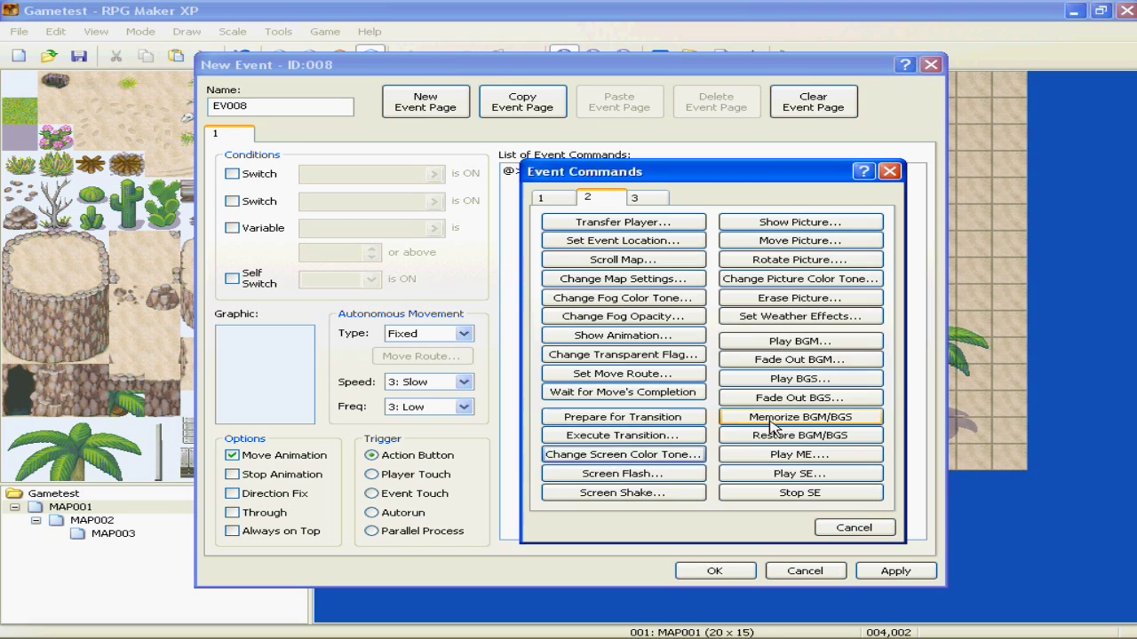
{"action": "left_click", "coordinate": [622, 454]}
{"action": "mouse_move", "coordinate": [599, 374]}
{"action": "left_mouse_down"}
{"action": "mouse_move", "coordinate": [691, 378]}
{"action": "mouse_move", "coordinate": [611, 376]}
{"action": "left_mouse_up"}
{"action": "double_click", "coordinate": [609, 405]}
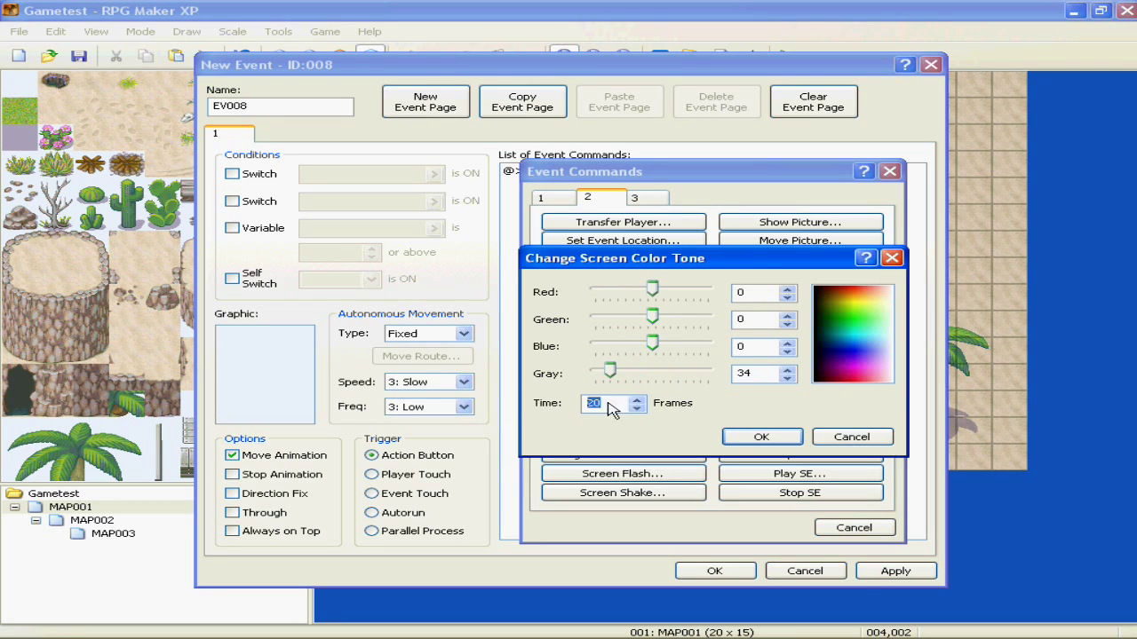
{"action": "left_click", "coordinate": [850, 436]}
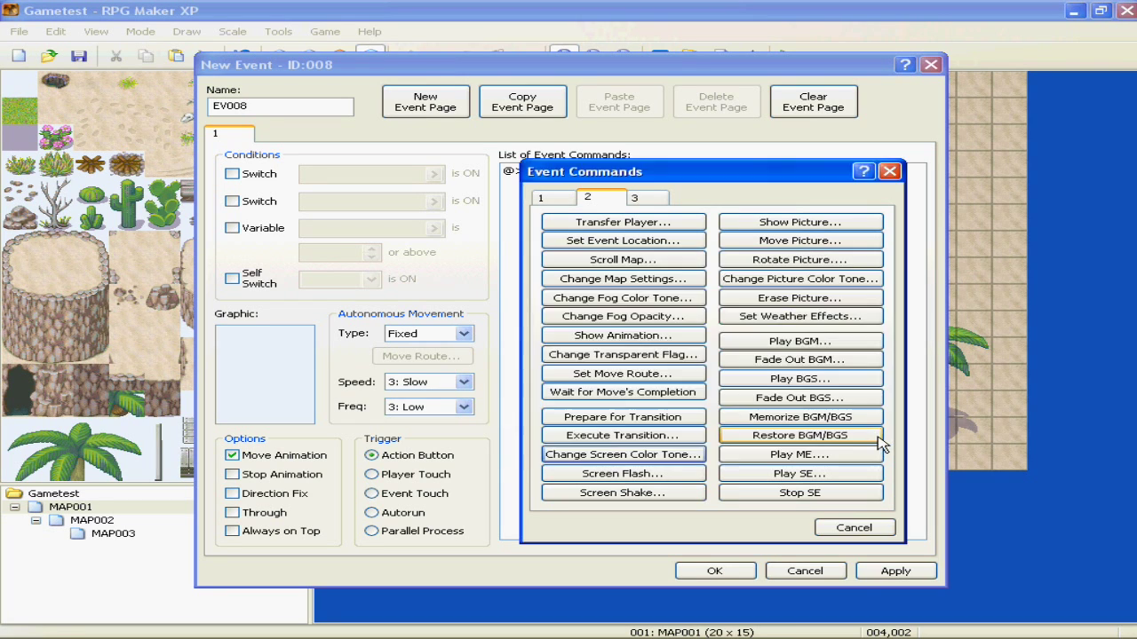
{"action": "left_click", "coordinate": [632, 476]}
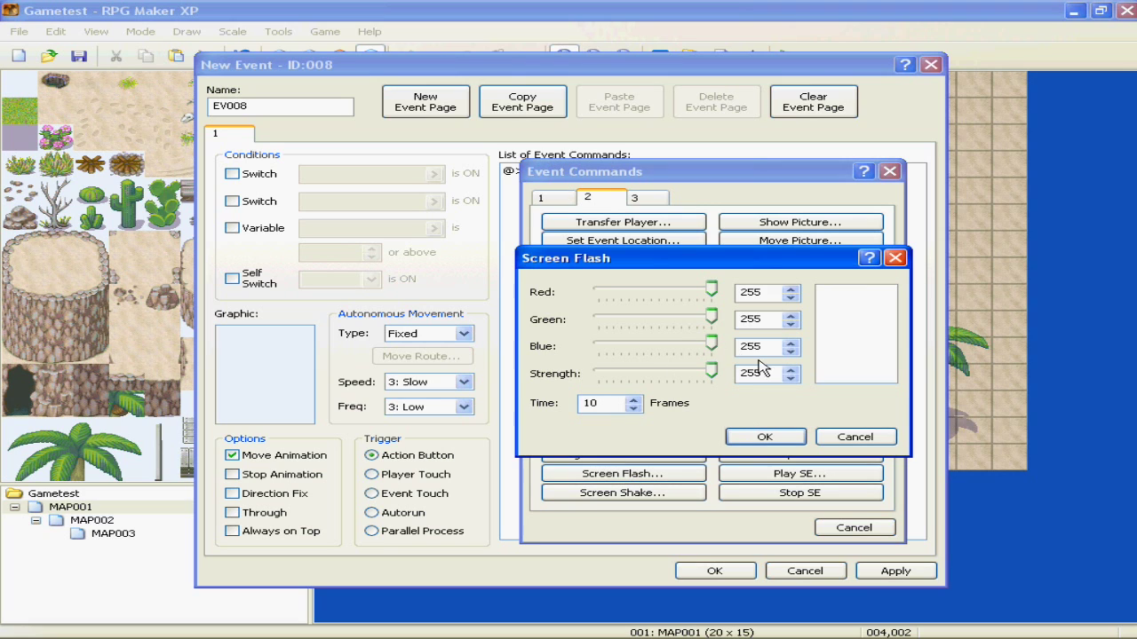
{"action": "left_click", "coordinate": [850, 436]}
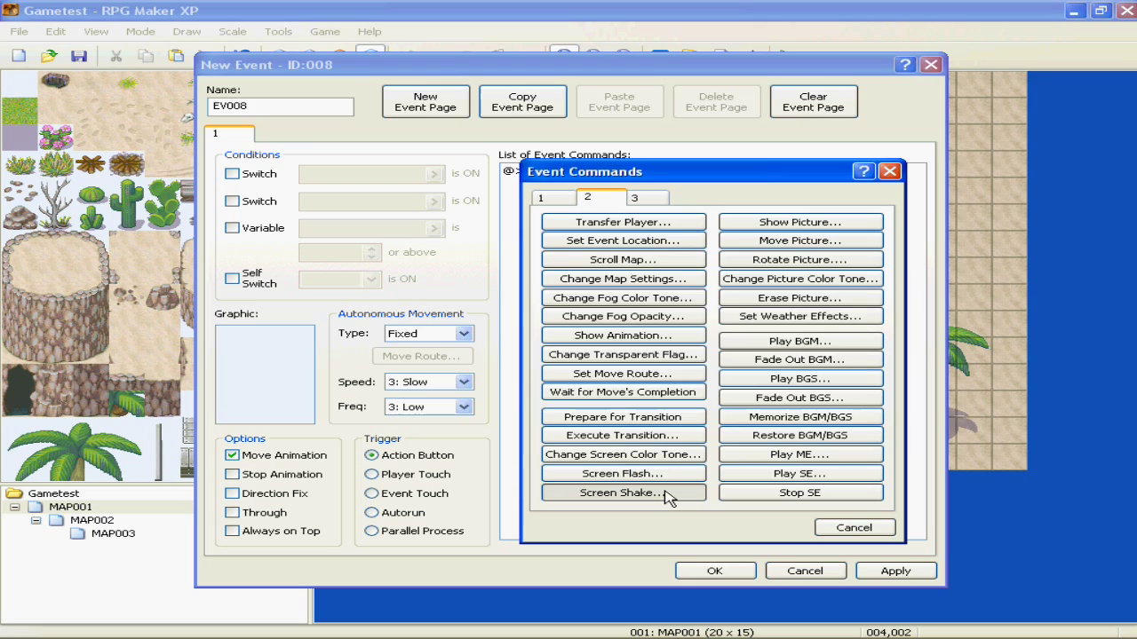
{"action": "left_click", "coordinate": [666, 496]}
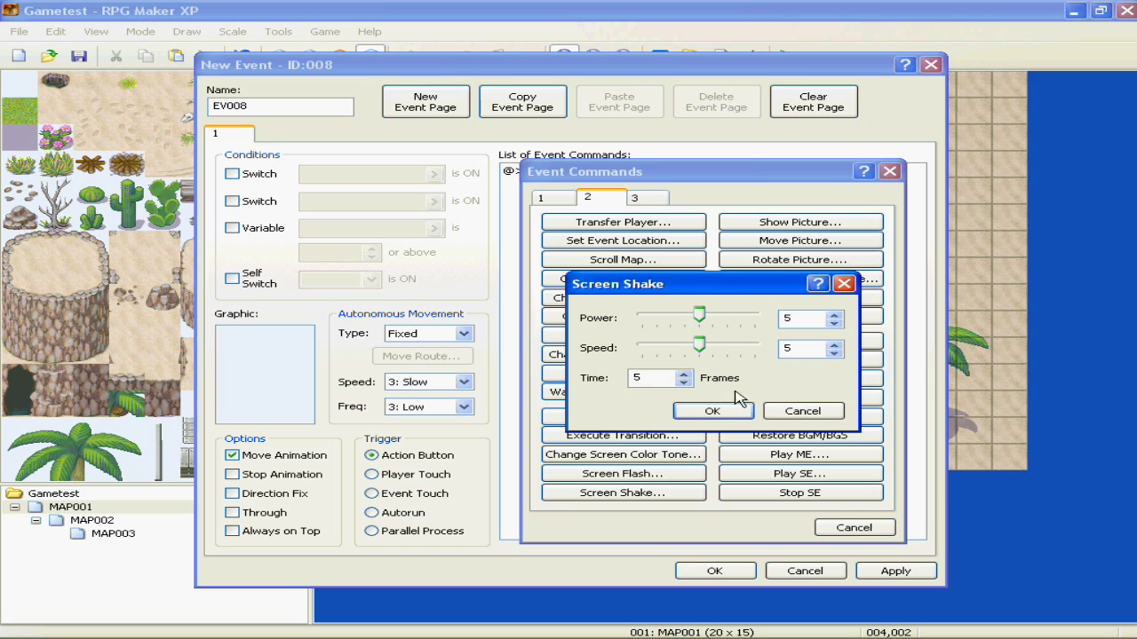
{"action": "left_click", "coordinate": [802, 410]}
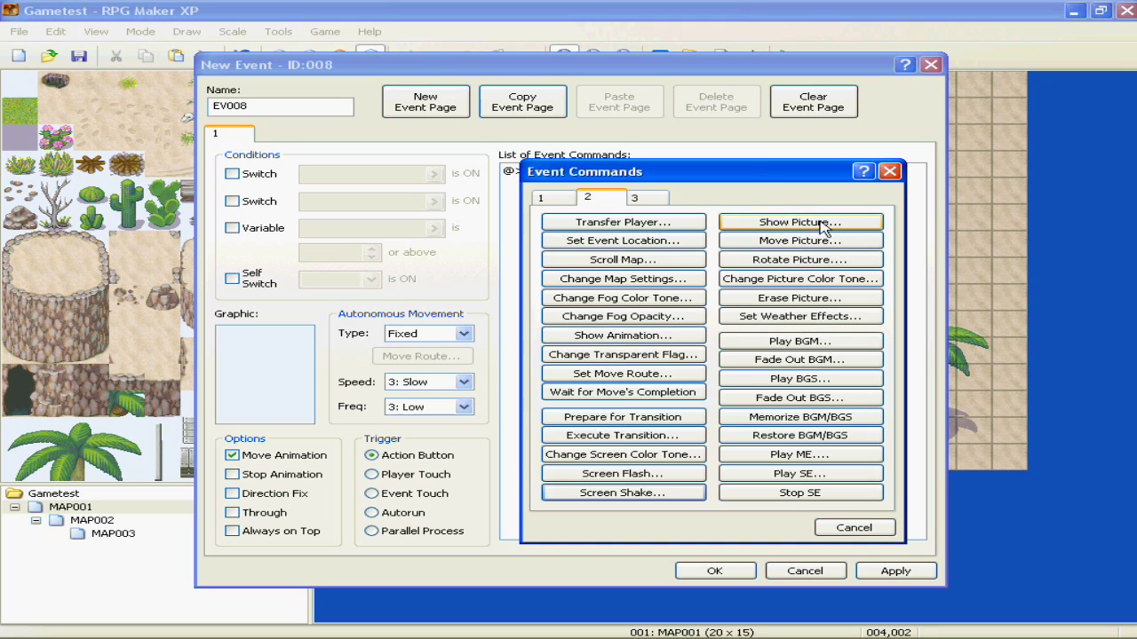
{"action": "left_click", "coordinate": [763, 228]}
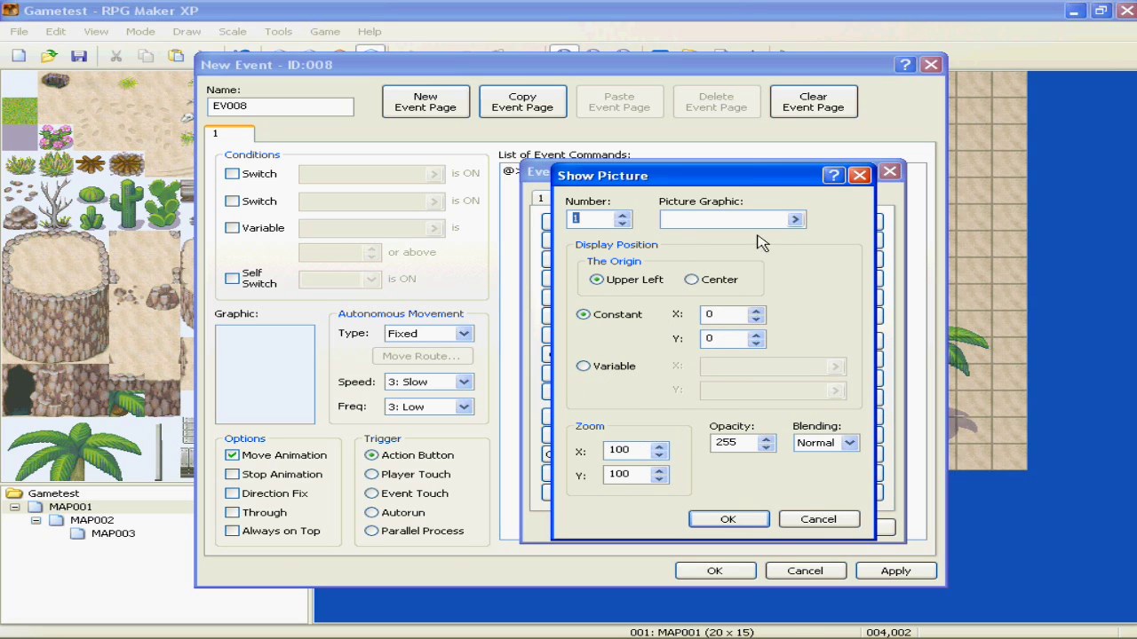
{"action": "left_click", "coordinate": [794, 222]}
{"action": "left_click", "coordinate": [1049, 545]}
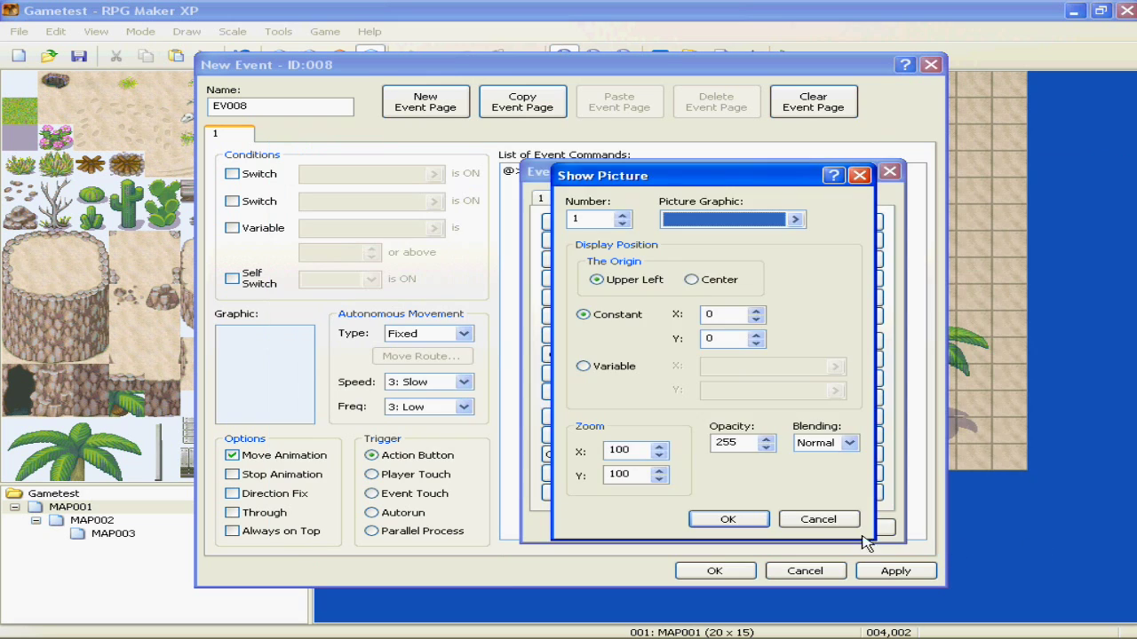
{"action": "left_click", "coordinate": [812, 517]}
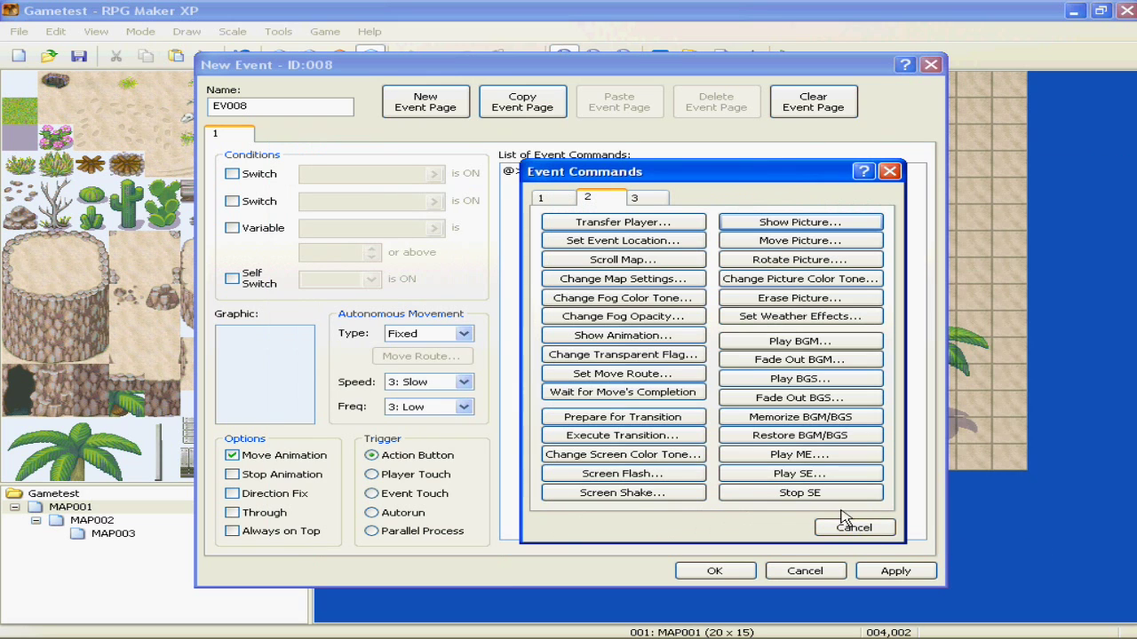
{"action": "left_click", "coordinate": [799, 241]}
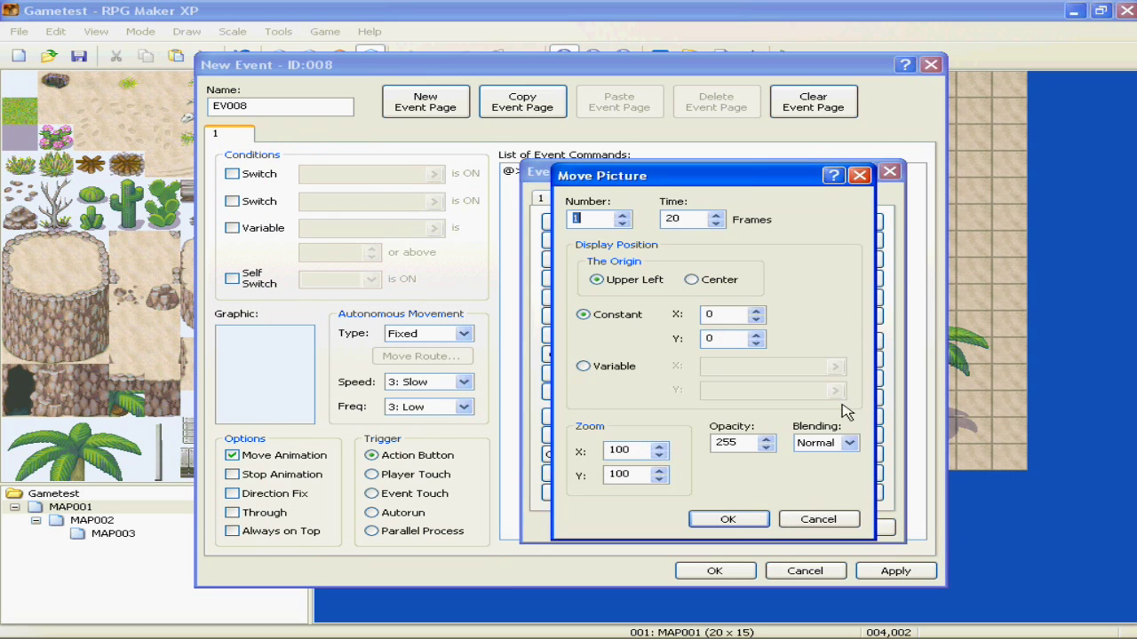
{"action": "left_click", "coordinate": [819, 518]}
{"action": "left_click", "coordinate": [800, 260]}
{"action": "left_click", "coordinate": [795, 374]}
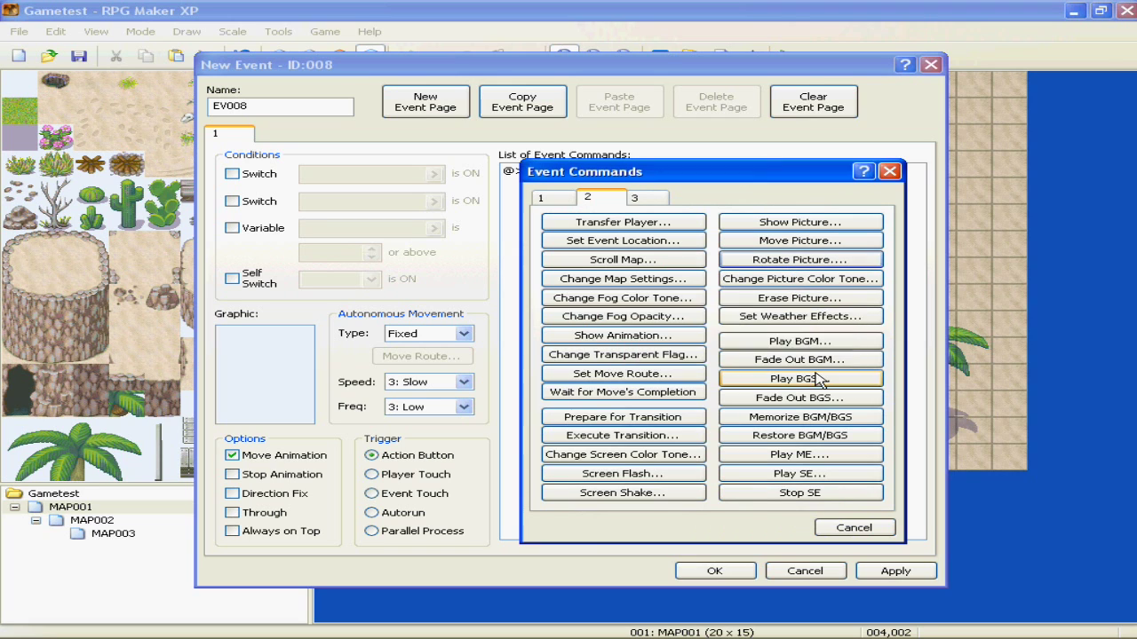
{"action": "left_click", "coordinate": [806, 279]}
{"action": "left_click", "coordinate": [806, 400]}
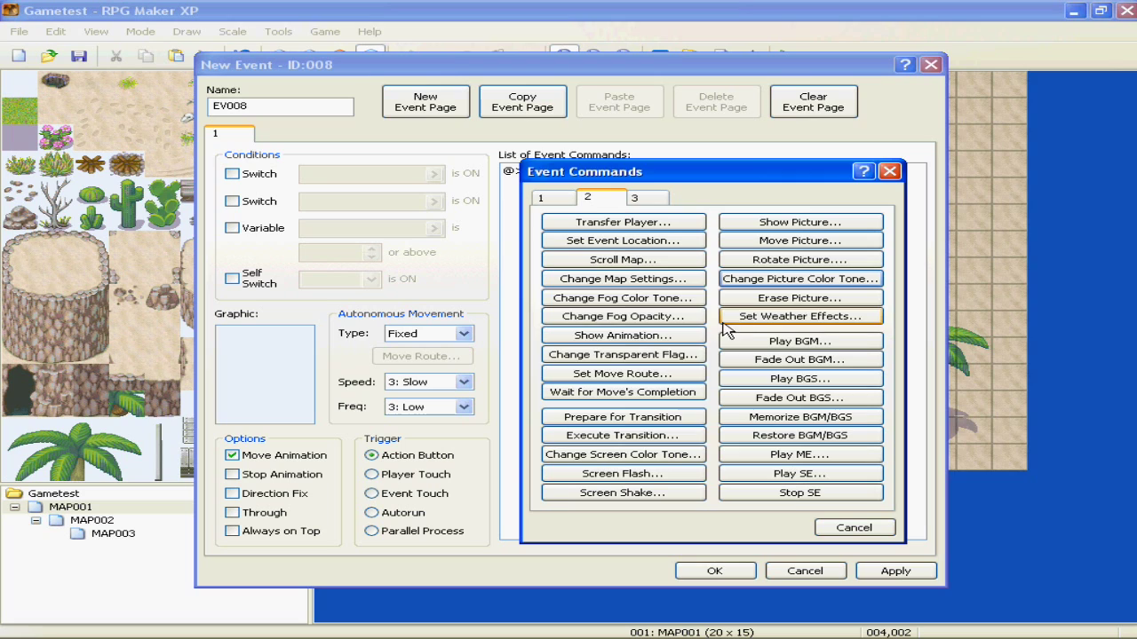
{"action": "left_click", "coordinate": [781, 318]}
{"action": "left_click", "coordinate": [675, 320]}
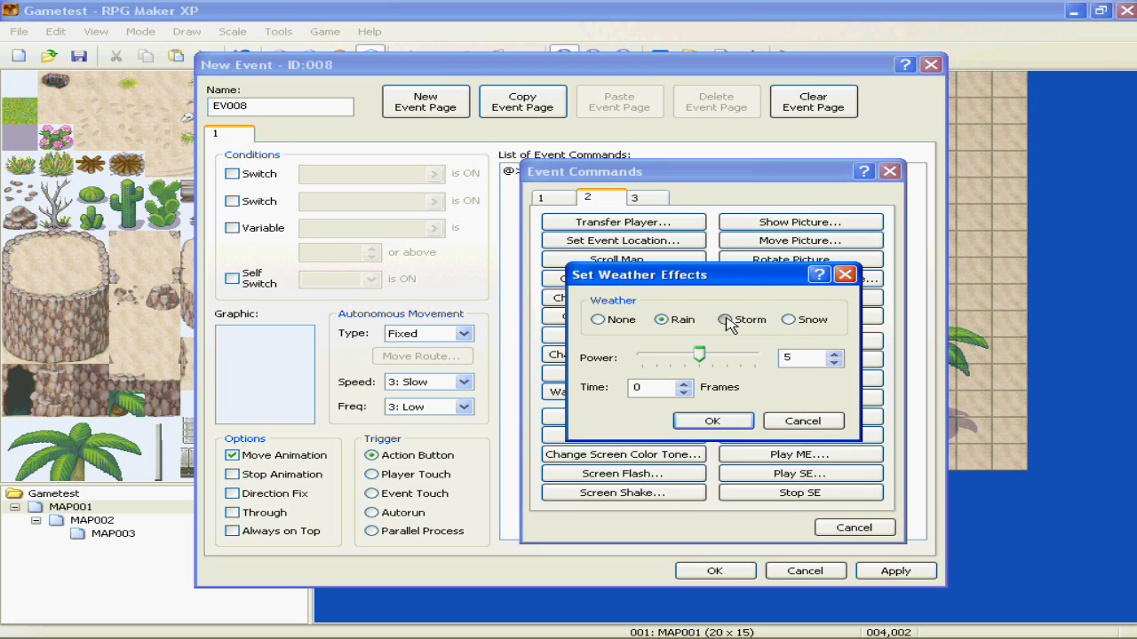
{"action": "left_click", "coordinate": [788, 319]}
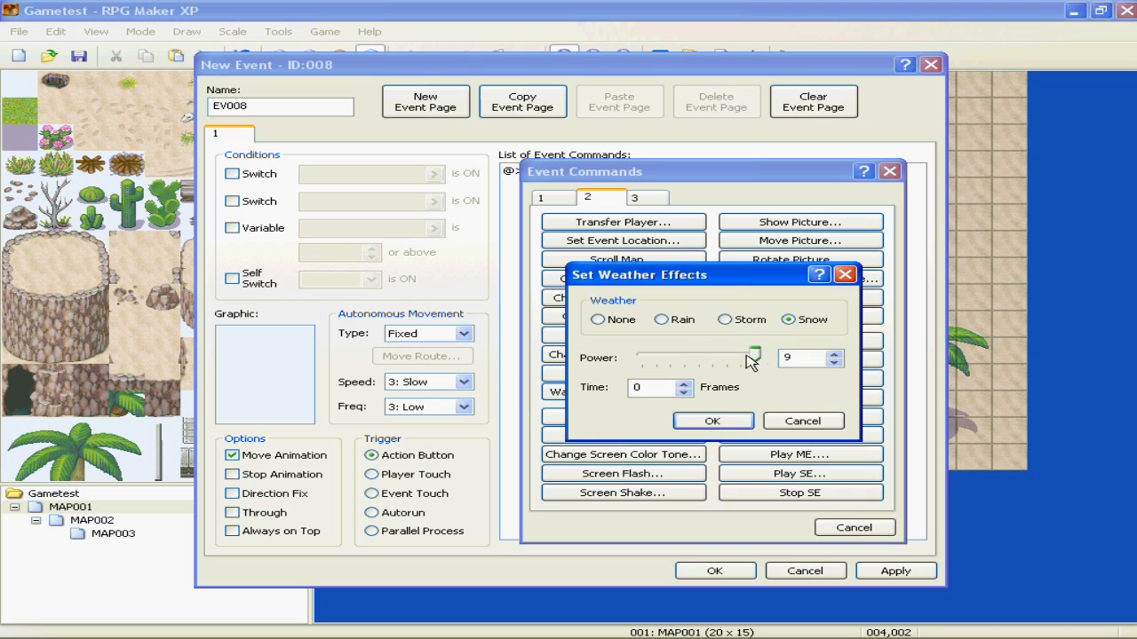
{"action": "left_click_drag", "start_coordinate": [668, 389], "coordinate": [586, 393]}
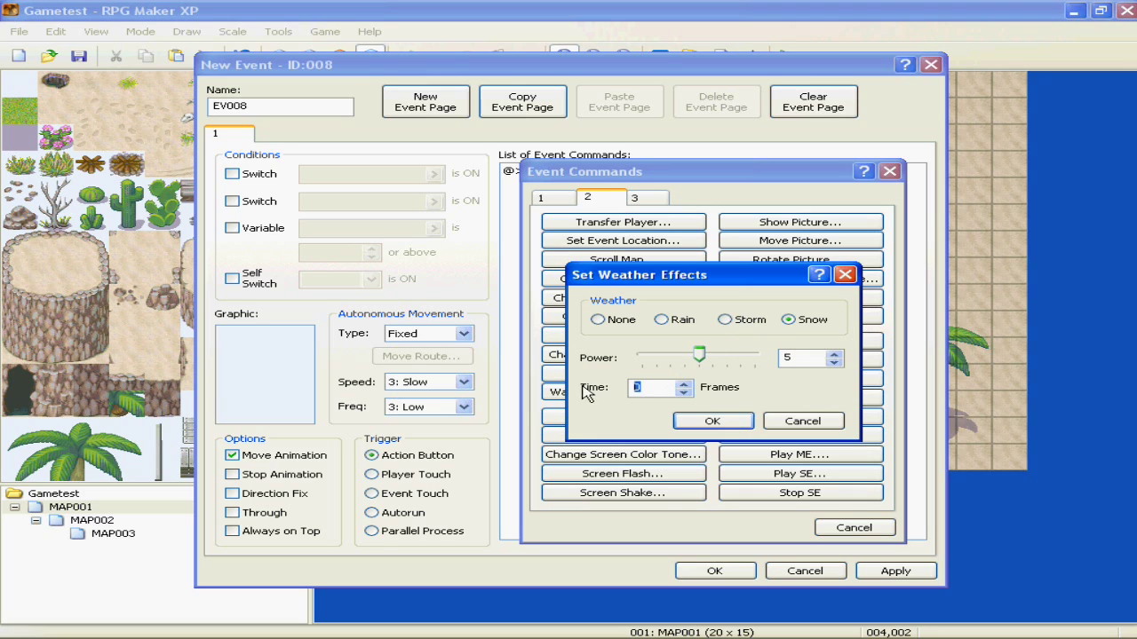
{"action": "left_click", "coordinate": [779, 423]}
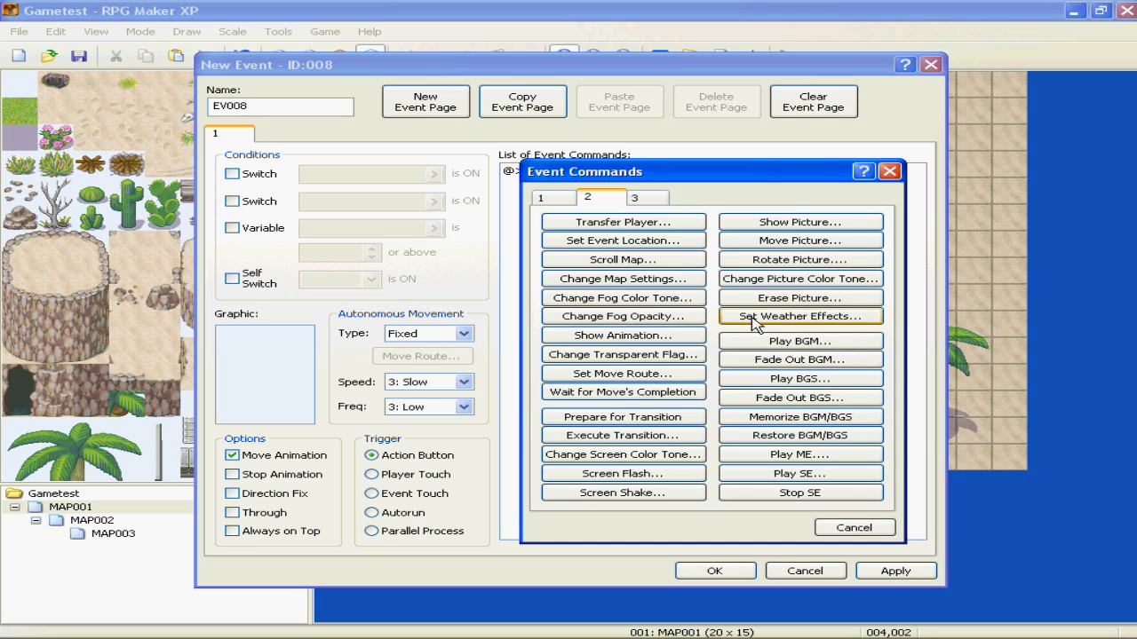
{"action": "mouse_move", "coordinate": [977, 627]}
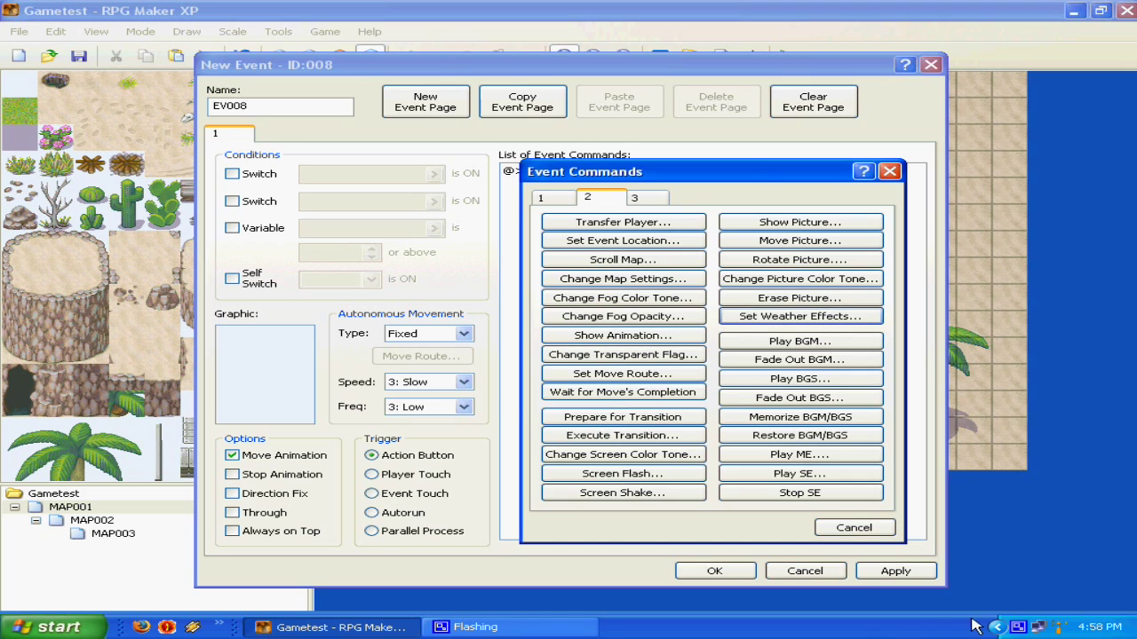
- Preview the Play BGM track chooser and close it without choosing music
{"action": "left_click", "coordinate": [1019, 628]}
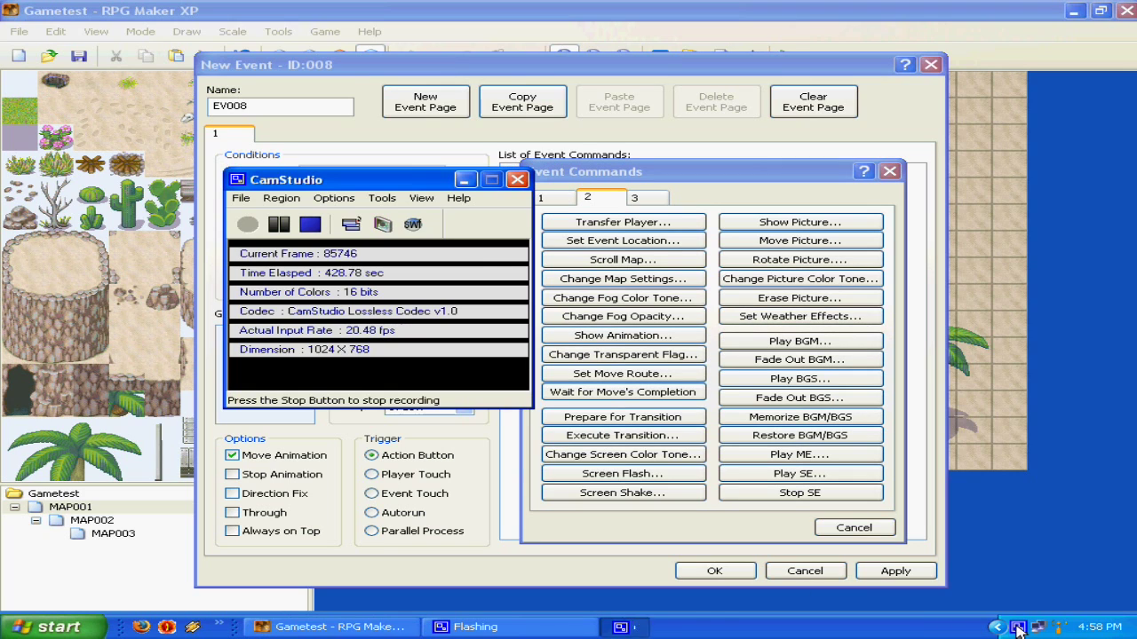
{"action": "left_click", "coordinate": [465, 182]}
{"action": "left_click", "coordinate": [799, 341]}
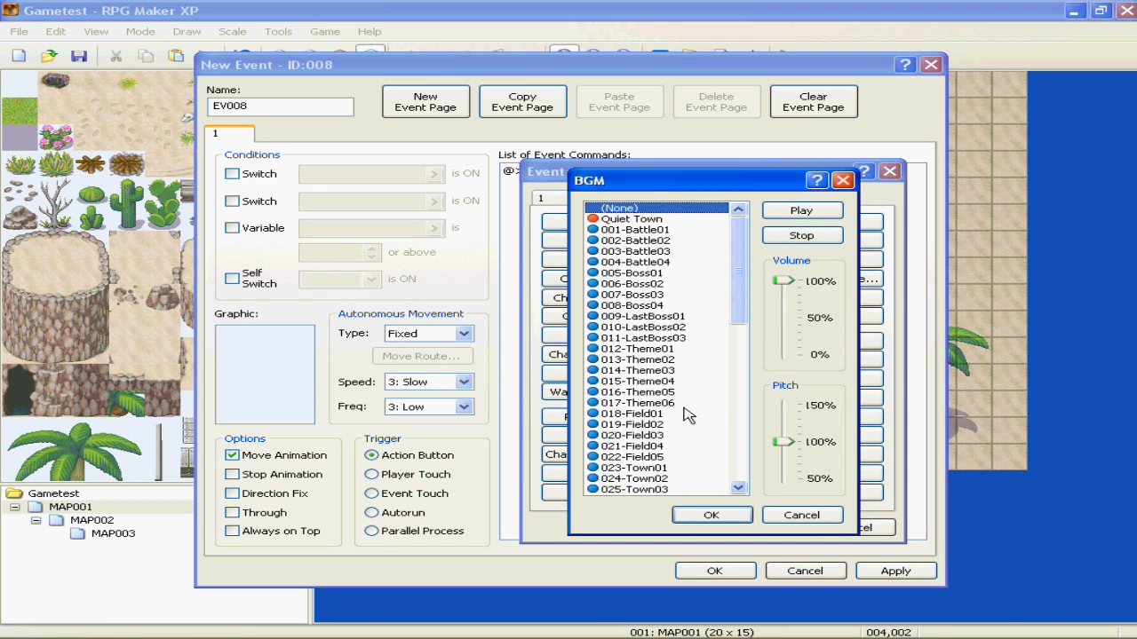
{"action": "left_click", "coordinate": [827, 518]}
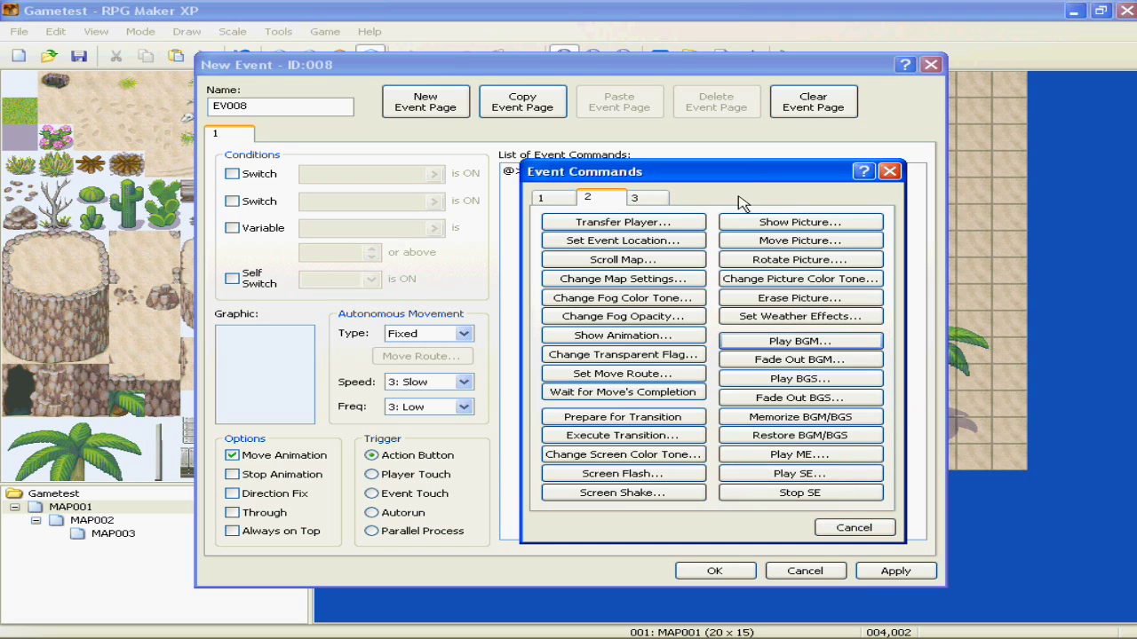
- Flip through Event Commands pages 1, 2 and 3, ending on page 2
{"action": "left_click", "coordinate": [562, 203]}
{"action": "left_click", "coordinate": [586, 202]}
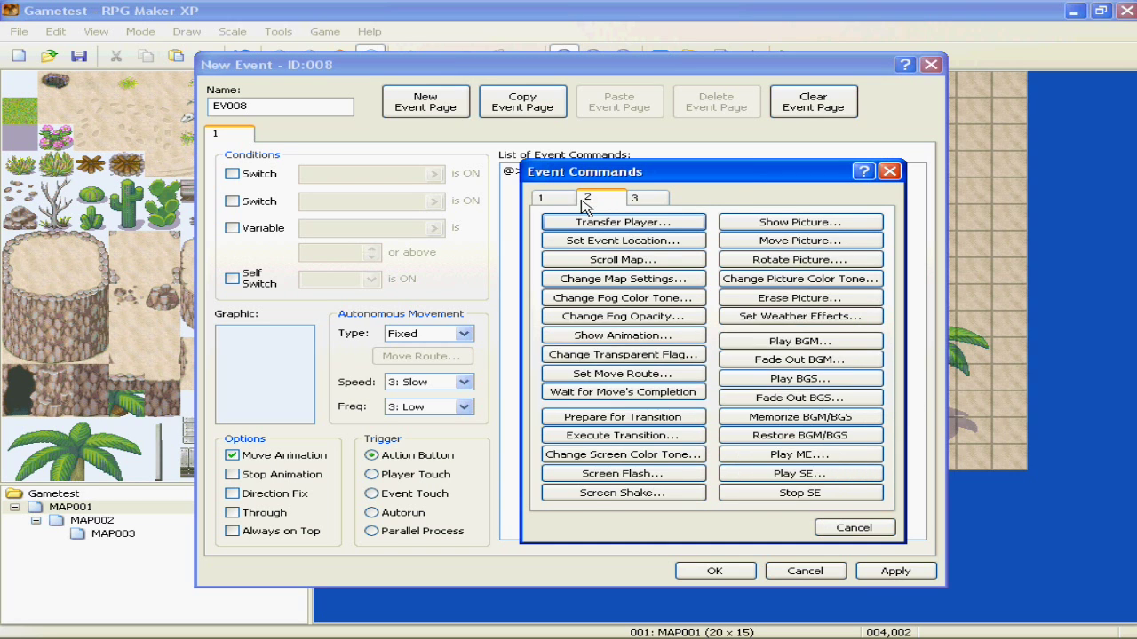
{"action": "left_click", "coordinate": [648, 199]}
{"action": "left_click", "coordinate": [543, 199]}
{"action": "left_click", "coordinate": [653, 201]}
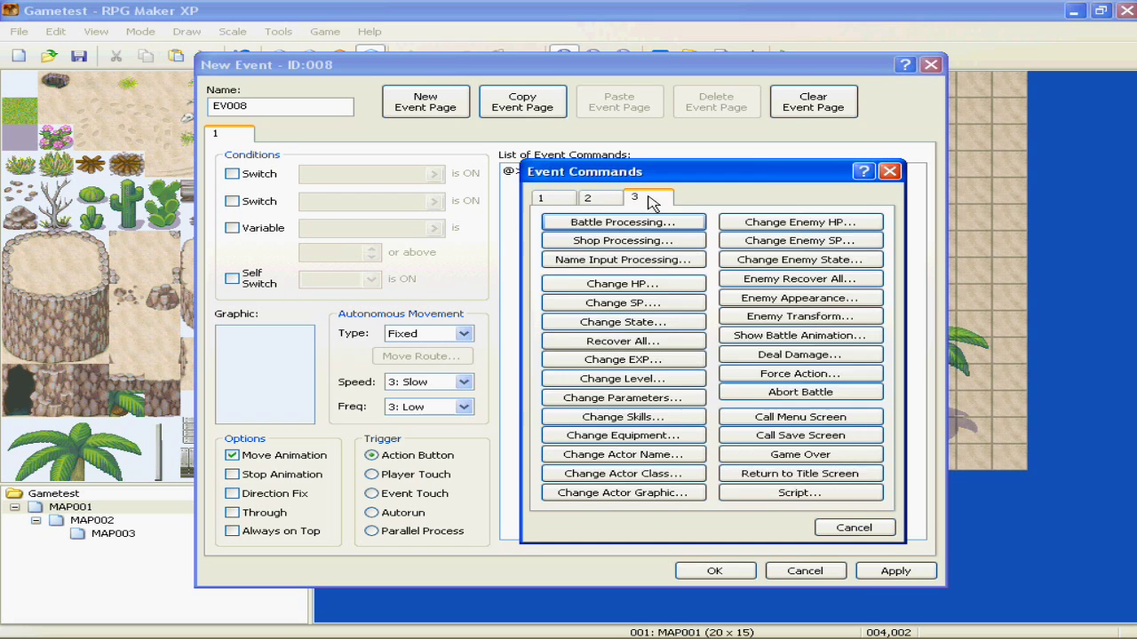
{"action": "left_click", "coordinate": [568, 201]}
{"action": "left_click", "coordinate": [593, 200]}
{"action": "left_click", "coordinate": [650, 201]}
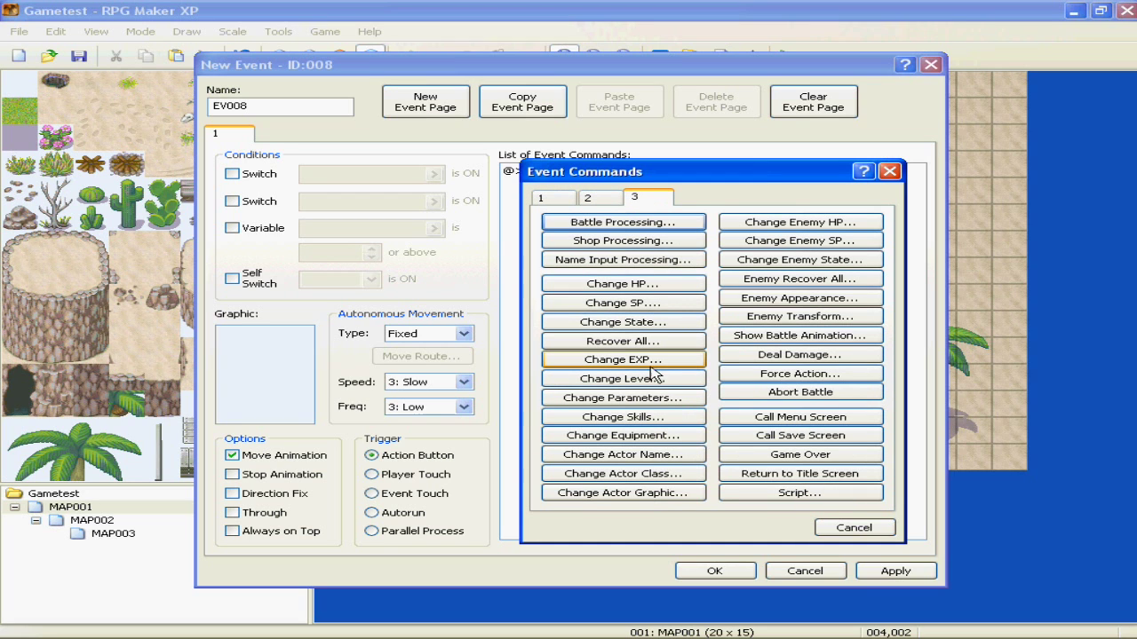
{"action": "left_click", "coordinate": [604, 201]}
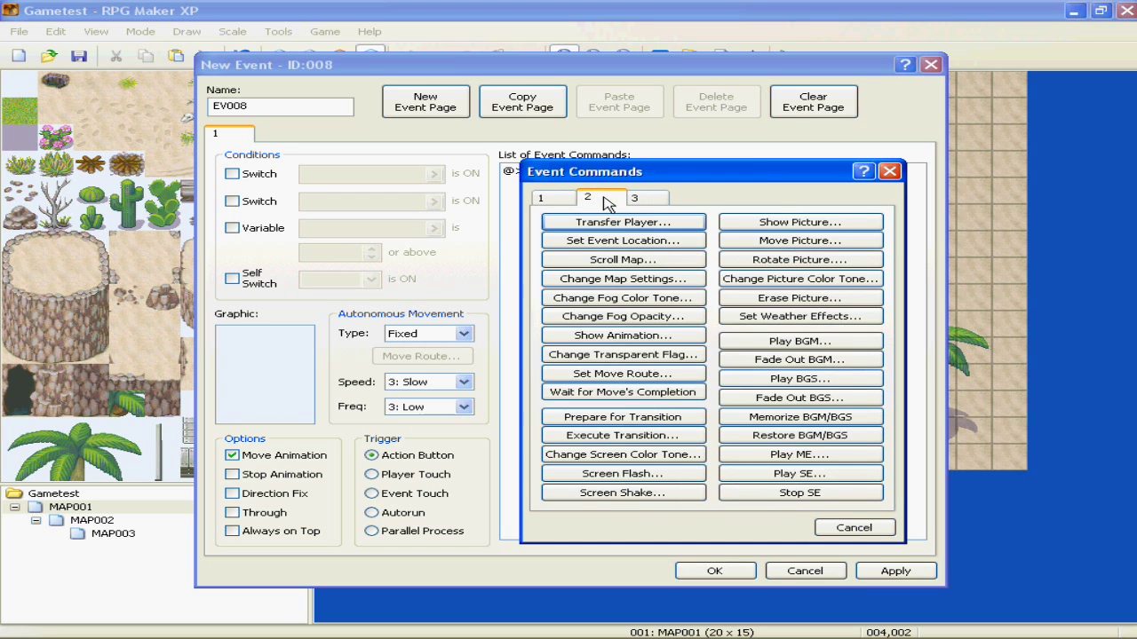
- Cancel Event Commands and discard new event EV008, returning to the MAP001 desert map
{"action": "left_click", "coordinate": [840, 526]}
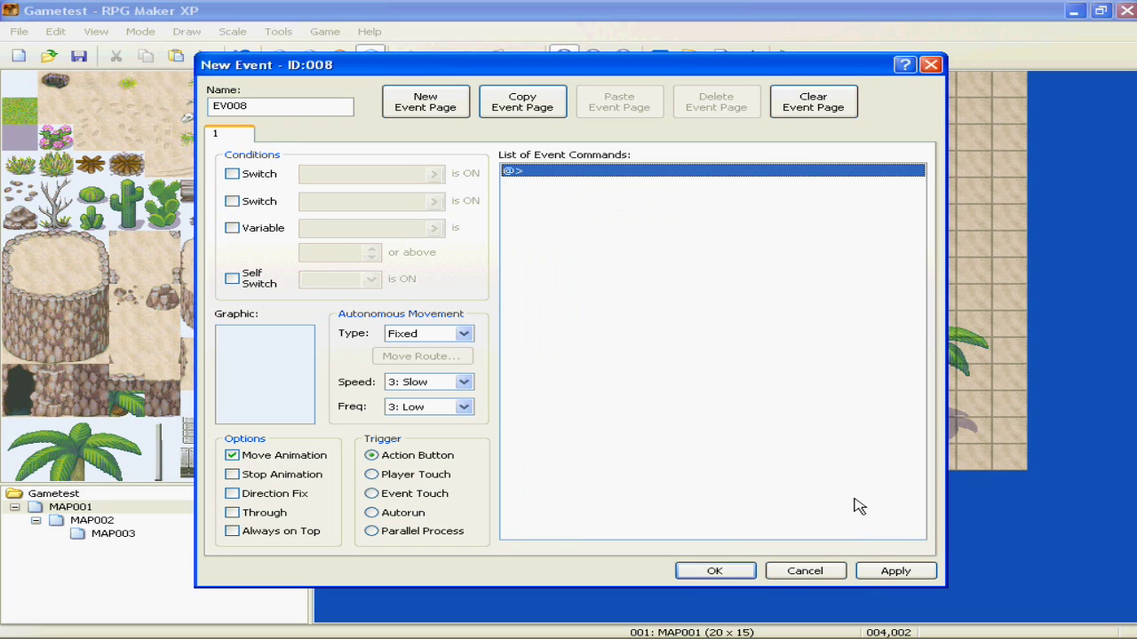
{"action": "left_click", "coordinate": [830, 571]}
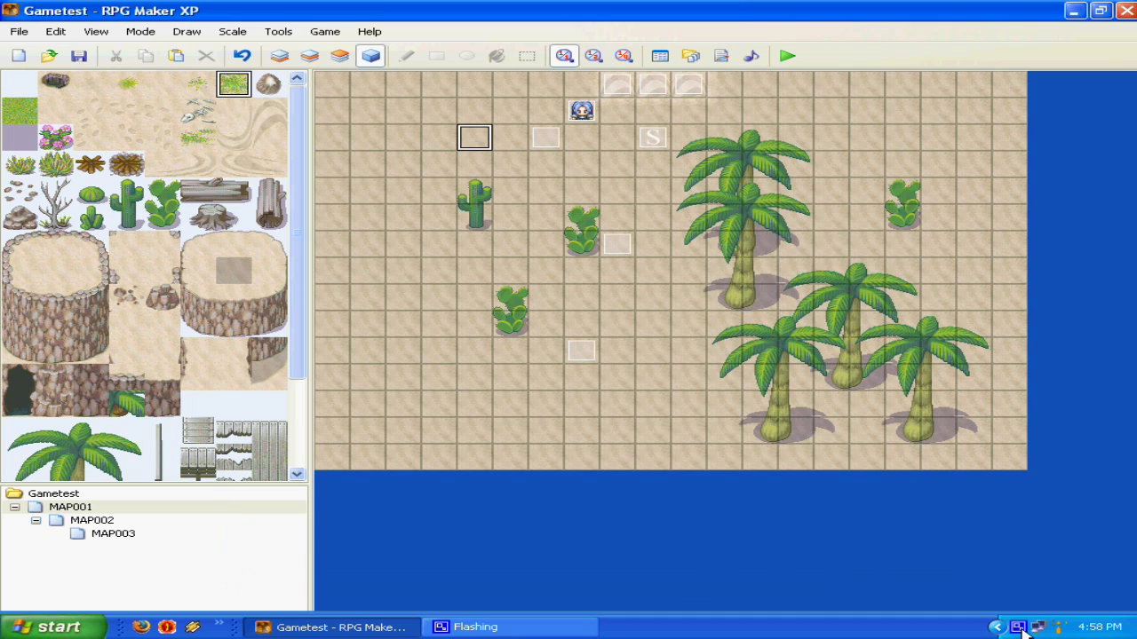
{"action": "left_click", "coordinate": [1019, 627]}
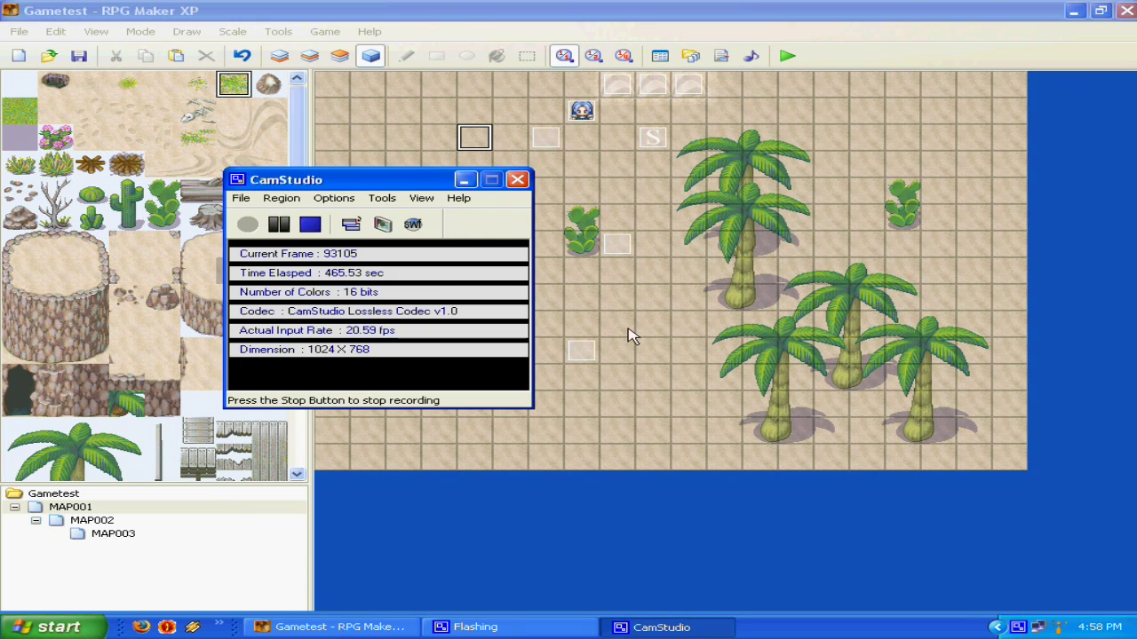